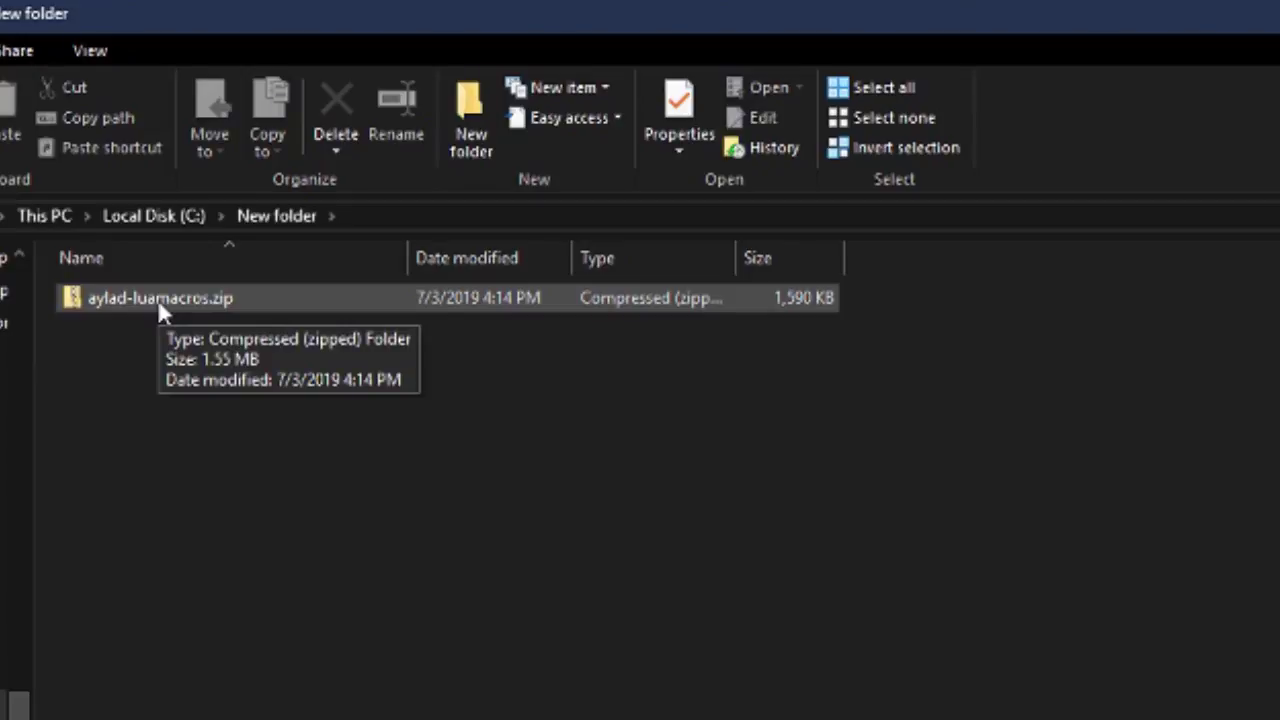
- Extract aylad-luamacros.zip to C:\New folder\aylad-luamacros and show the extracted files
{"action": "right_click", "coordinate": [197, 300]}
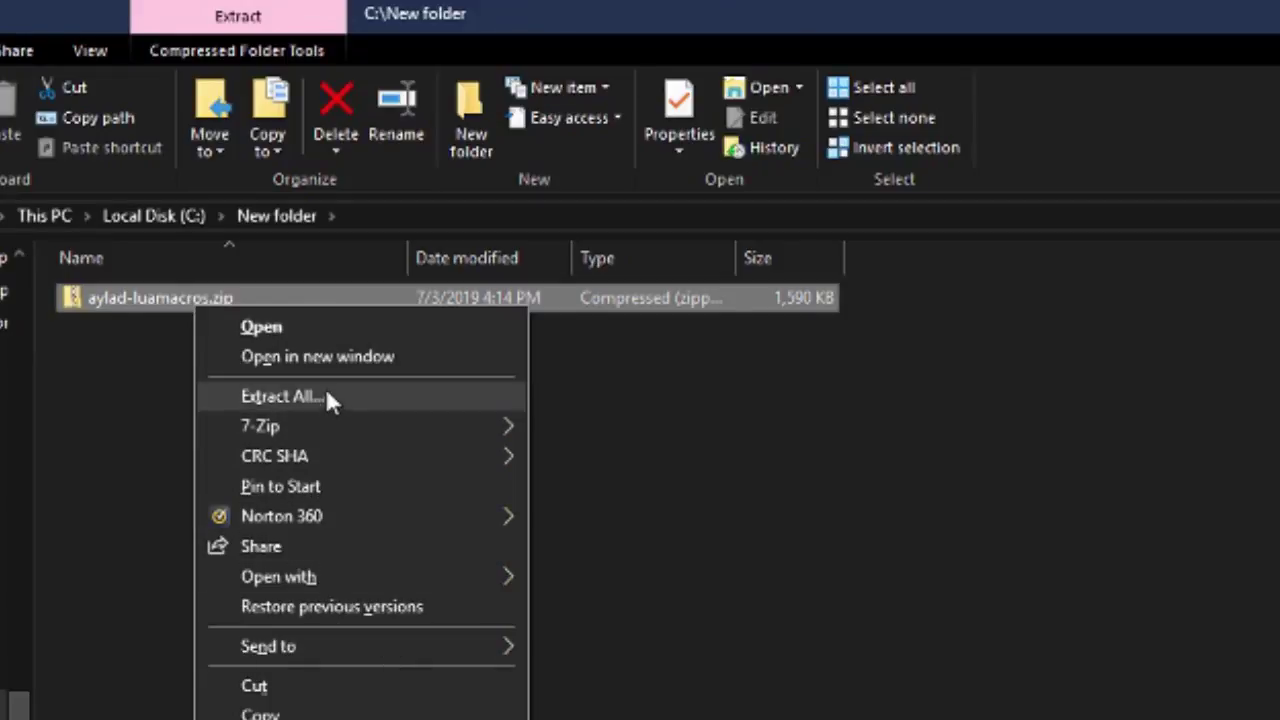
{"action": "left_click", "coordinate": [328, 394]}
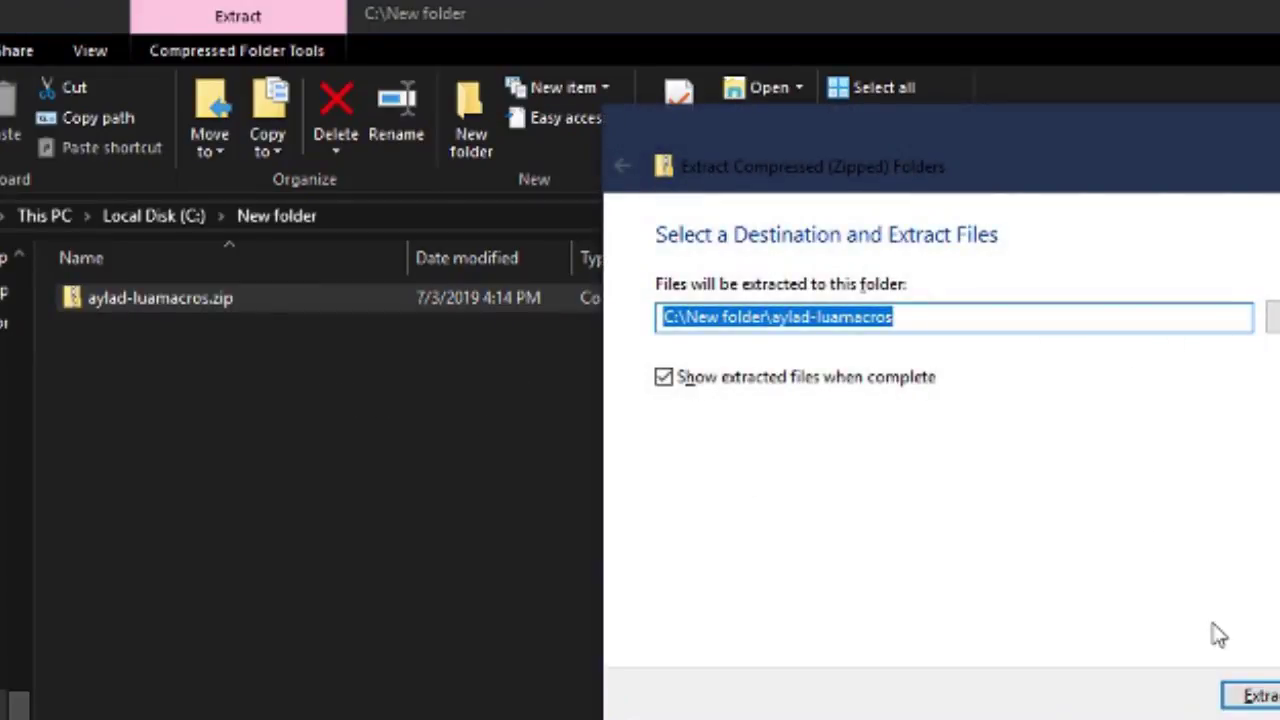
{"action": "left_click", "coordinate": [1250, 695]}
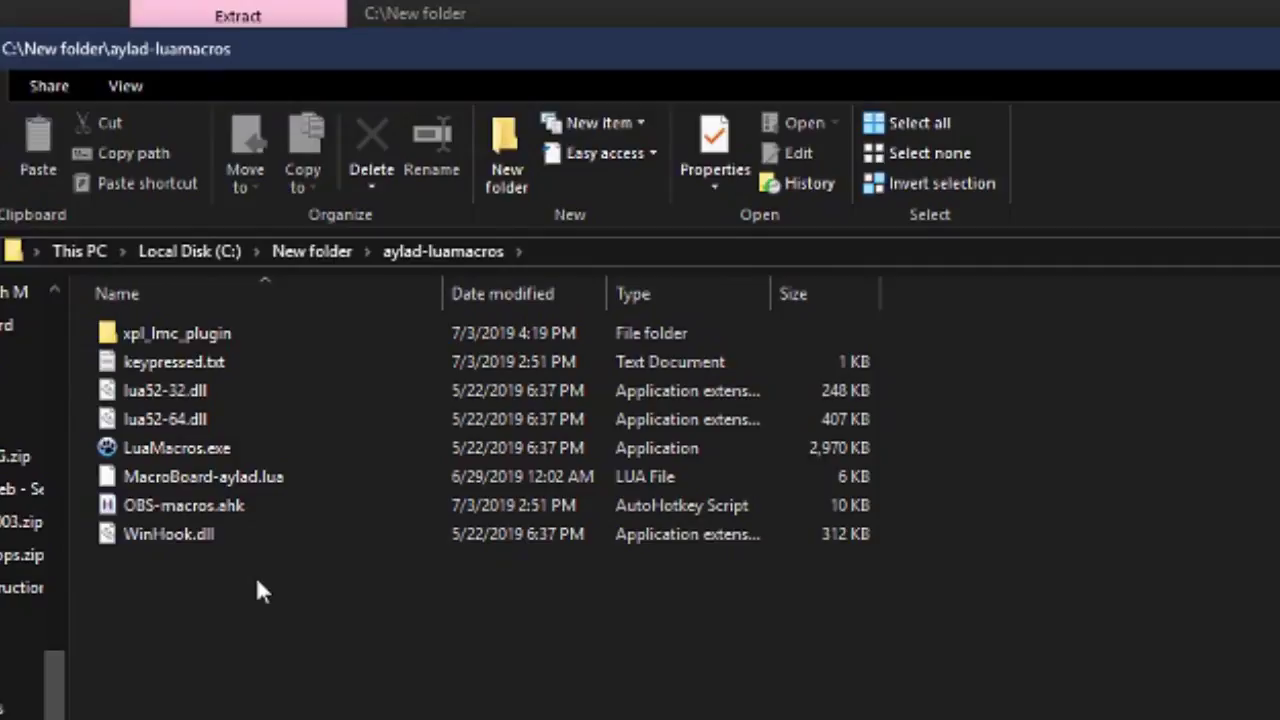
{"action": "left_click_drag", "start_coordinate": [295, 652], "coordinate": [137, 315]}
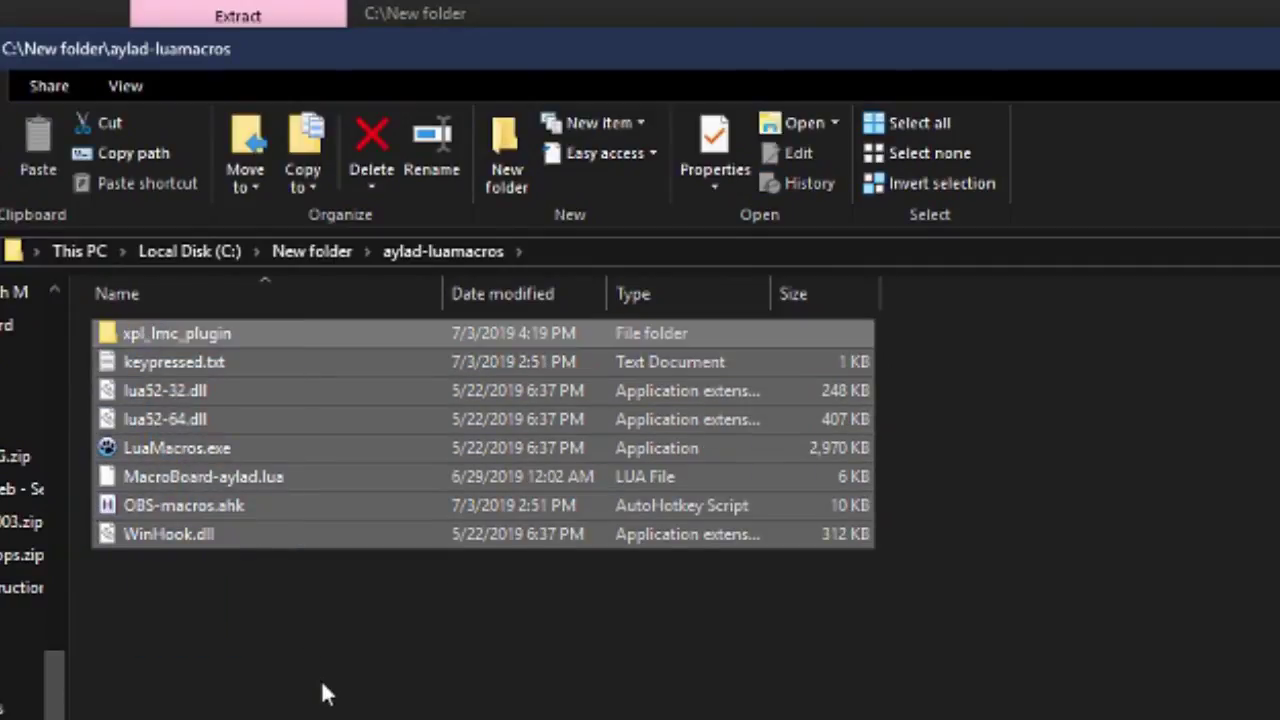
{"action": "left_click", "coordinate": [310, 672]}
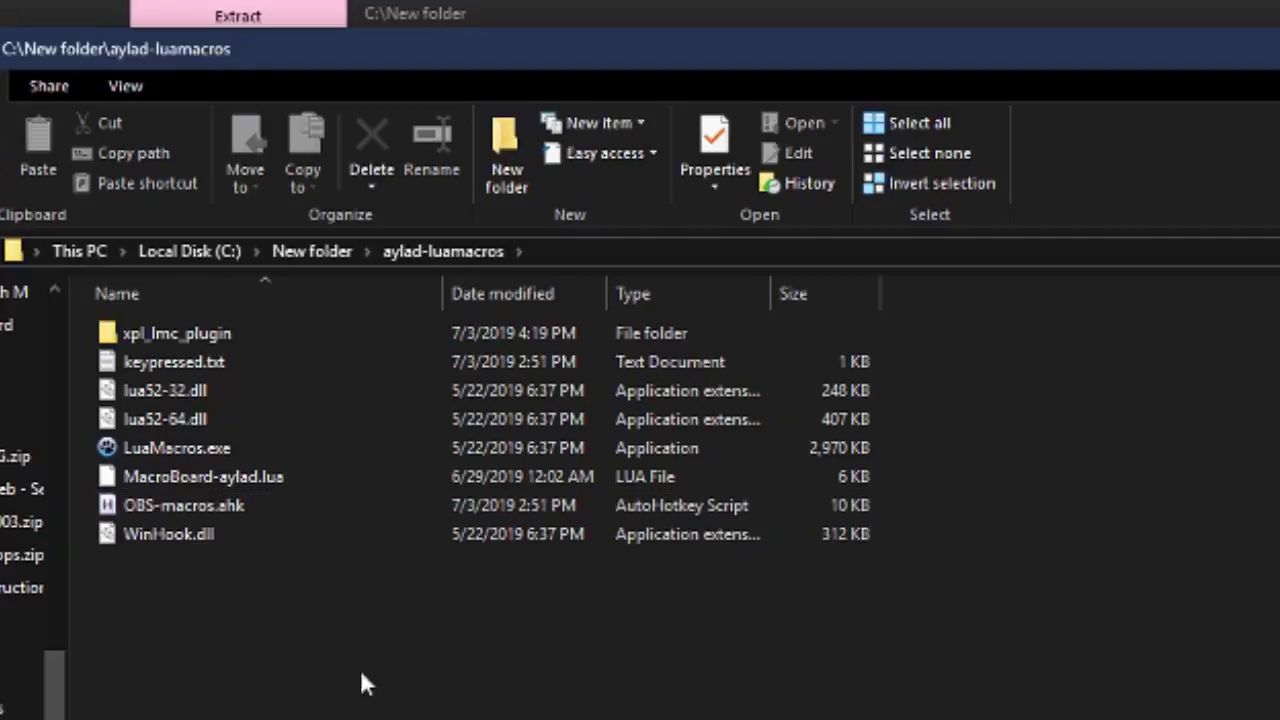
{"action": "left_click_drag", "start_coordinate": [234, 692], "coordinate": [116, 327]}
{"action": "left_click", "coordinate": [321, 638]}
{"action": "left_click_drag", "start_coordinate": [248, 642], "coordinate": [170, 322]}
{"action": "left_click", "coordinate": [332, 640]}
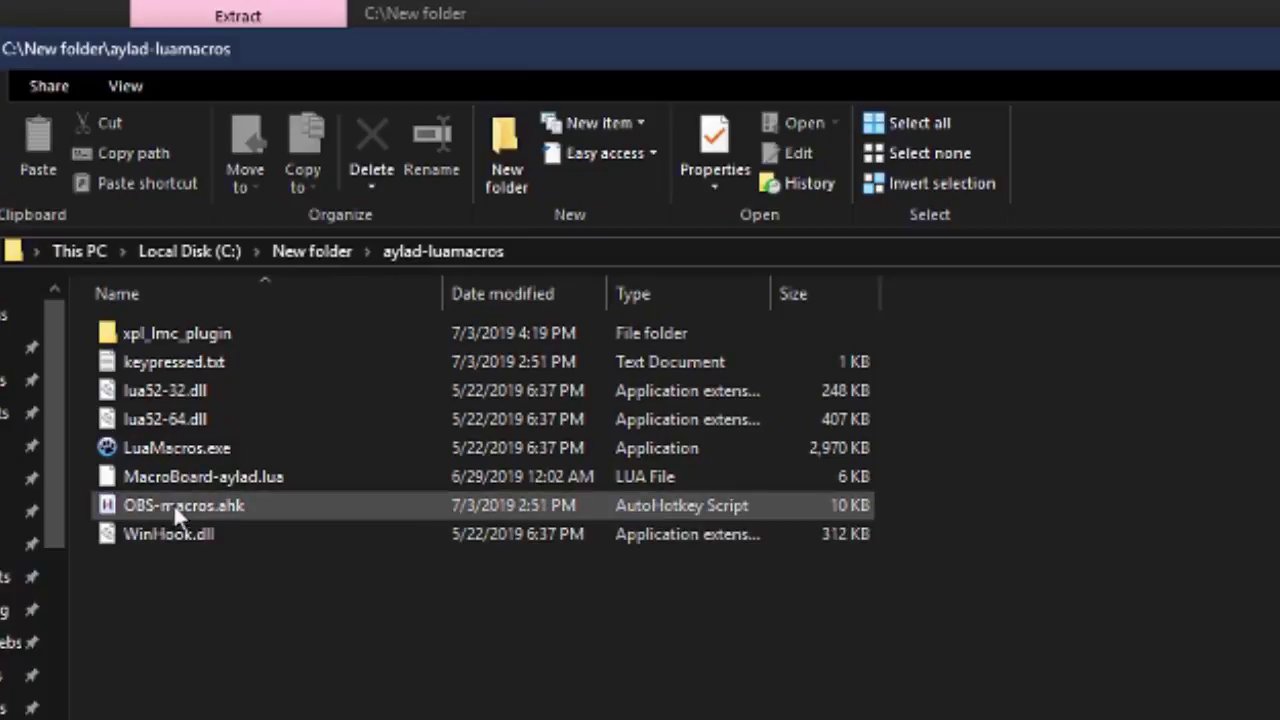
- Run the OBS-macros.ahk script from the extracted folder as administrator
{"action": "double_click", "coordinate": [270, 510]}
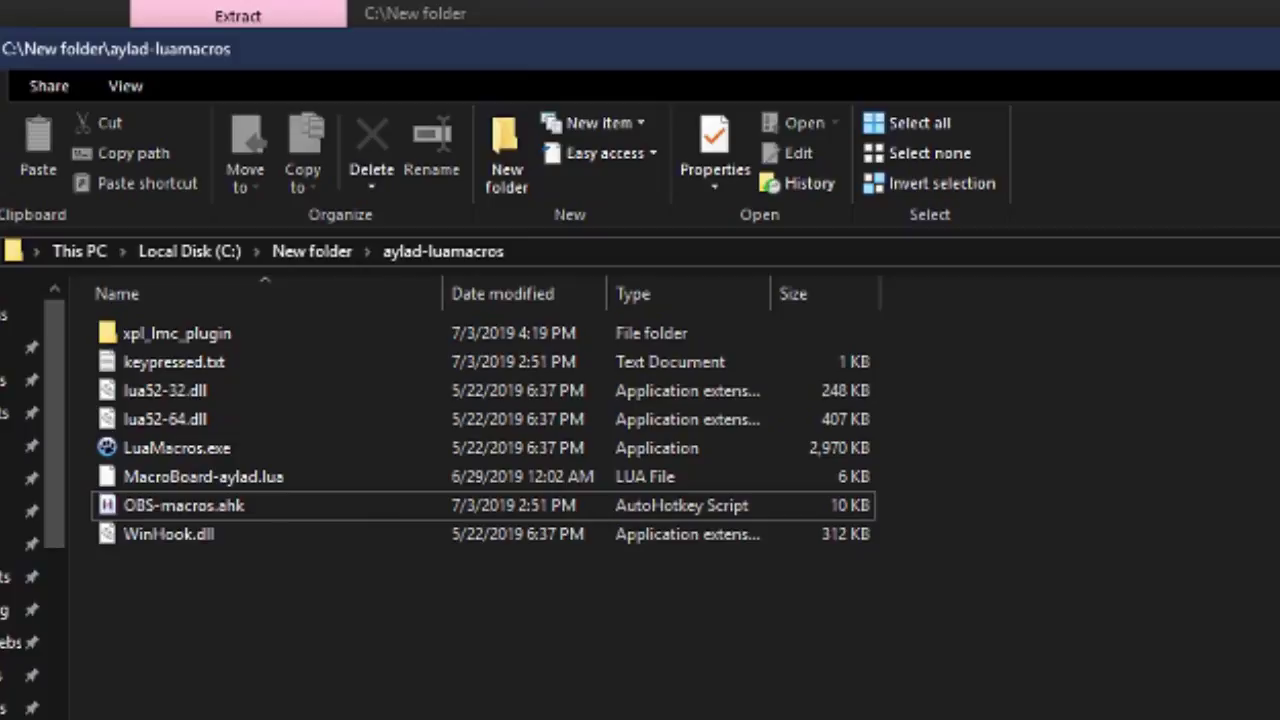
{"action": "right_click", "coordinate": [229, 503]}
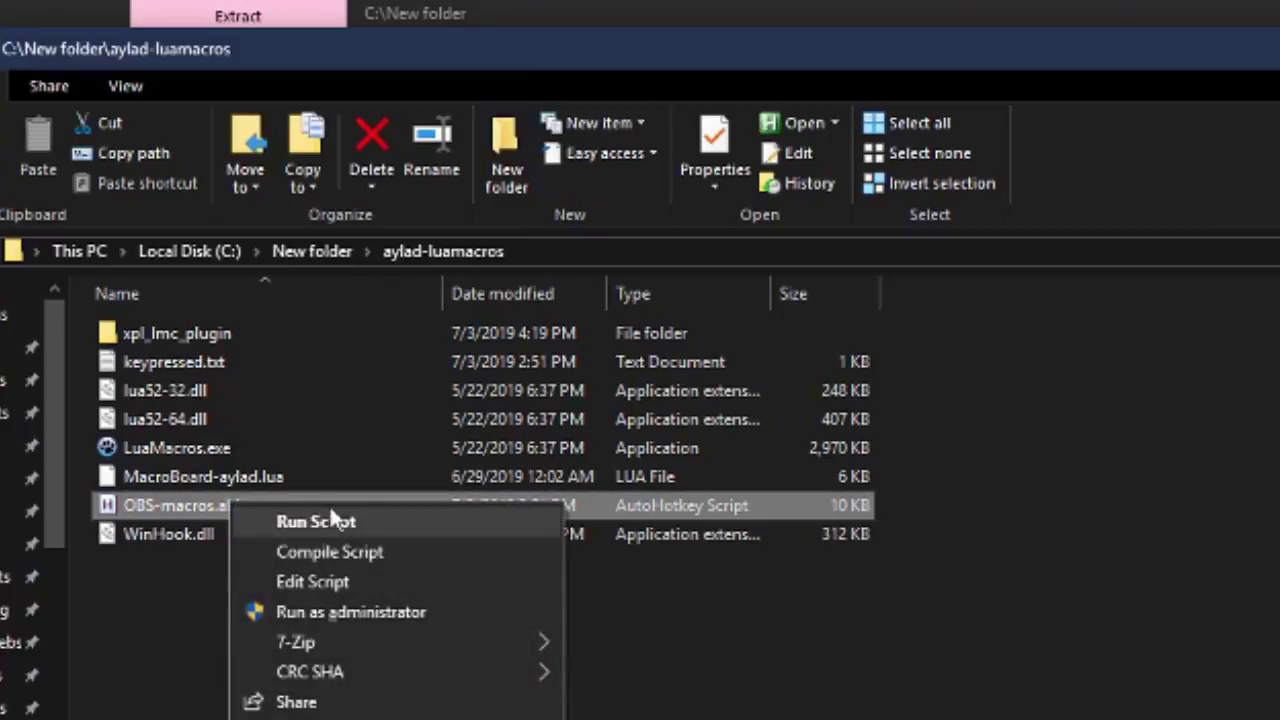
{"action": "left_click", "coordinate": [405, 608]}
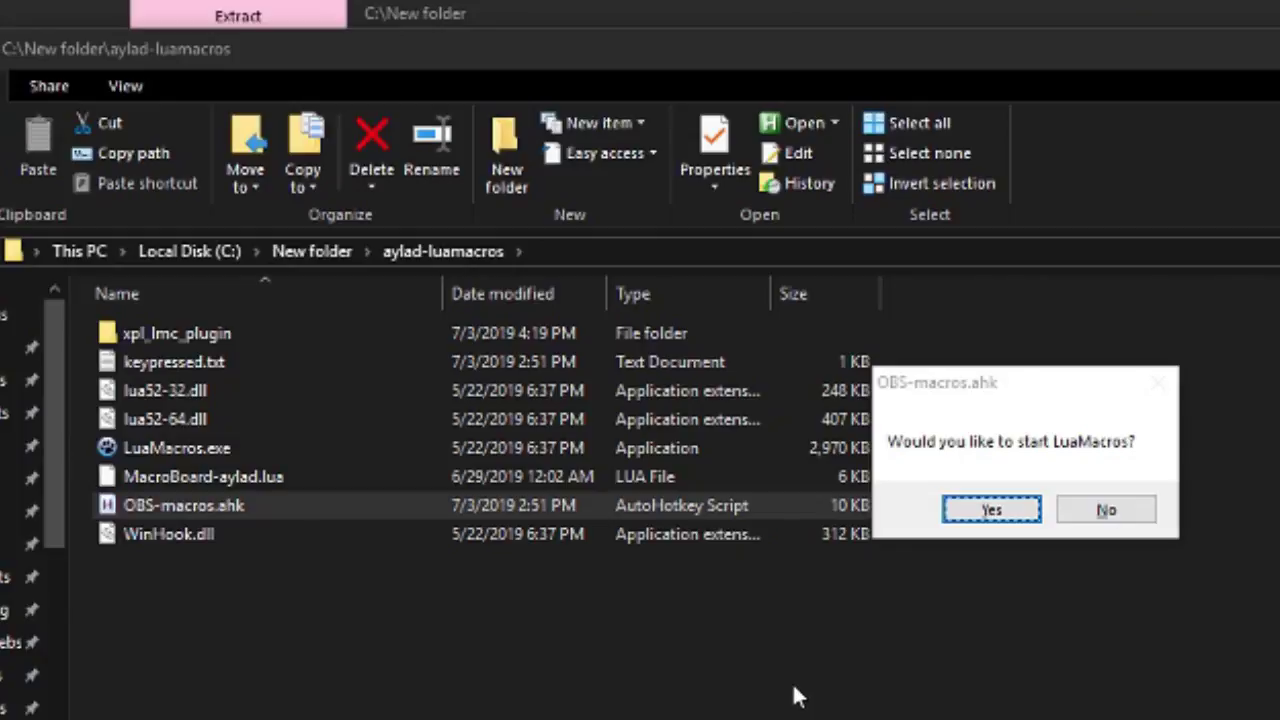
- Agree to start LuaMacros, identify the MACROS device with a key on the second keyboard, and minimize LuaMacros
{"action": "left_click", "coordinate": [982, 395]}
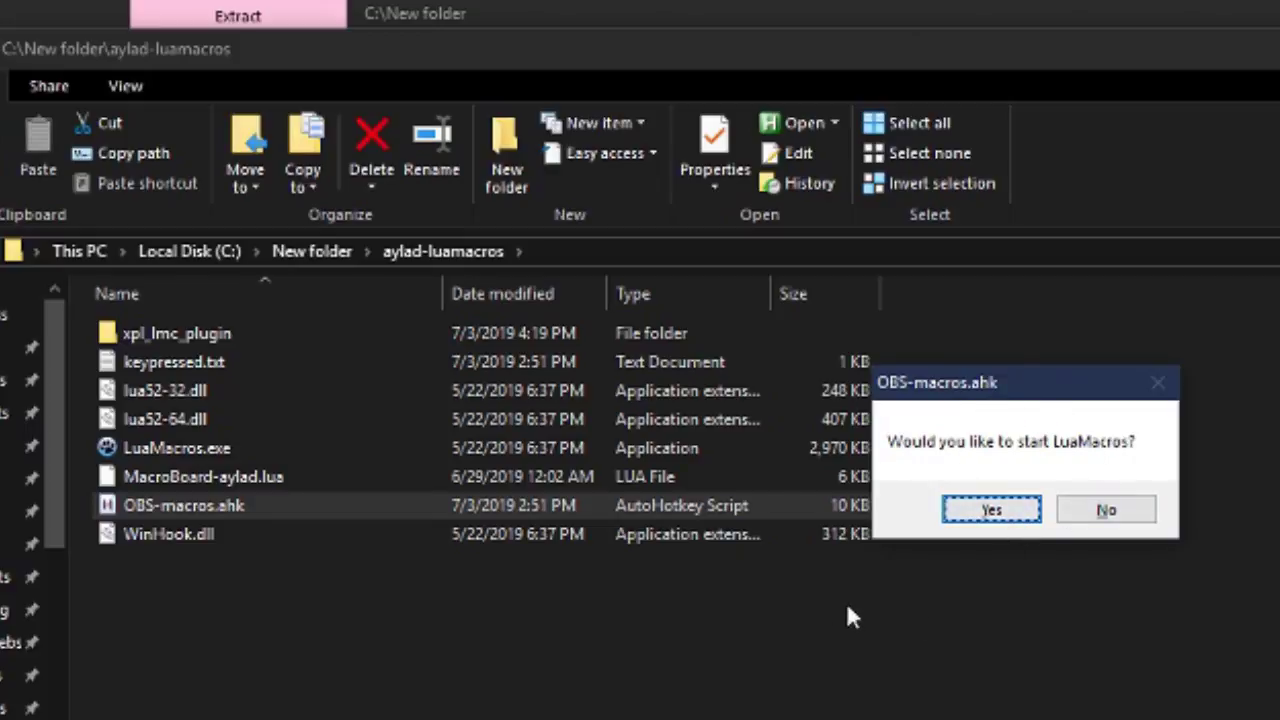
{"action": "left_click", "coordinate": [1003, 512]}
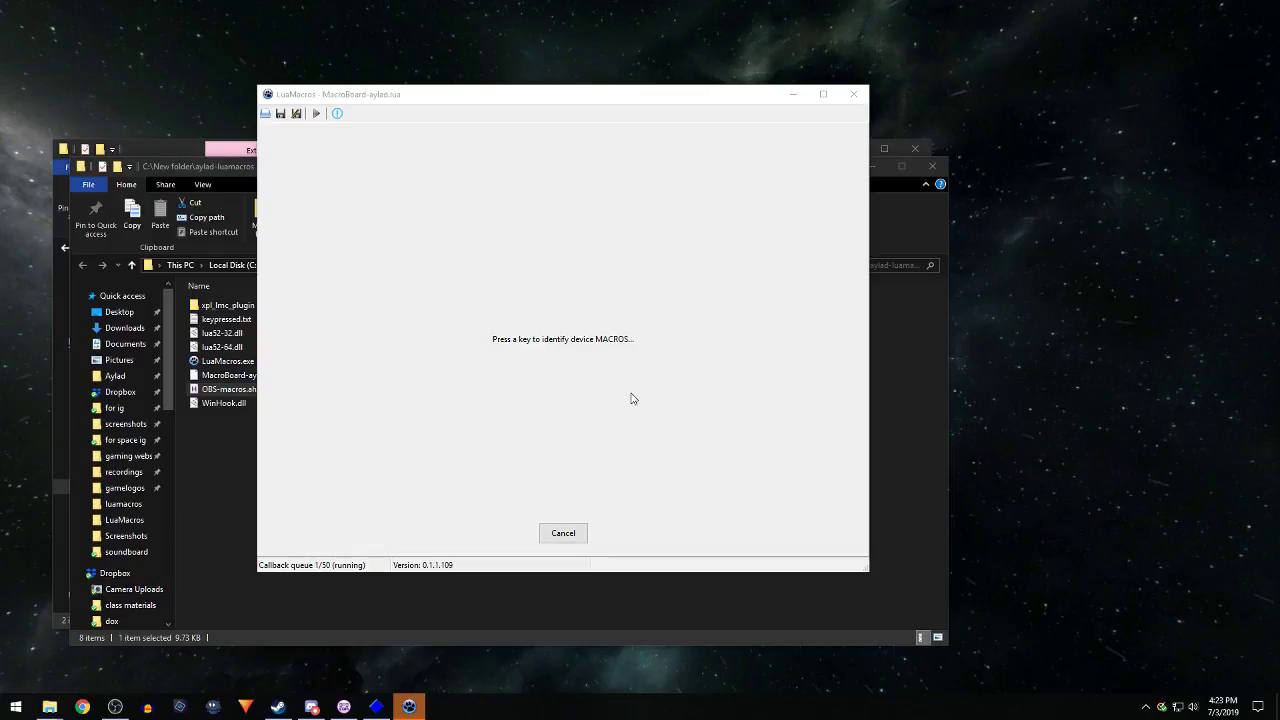
{"action": "key", "text": "a"}
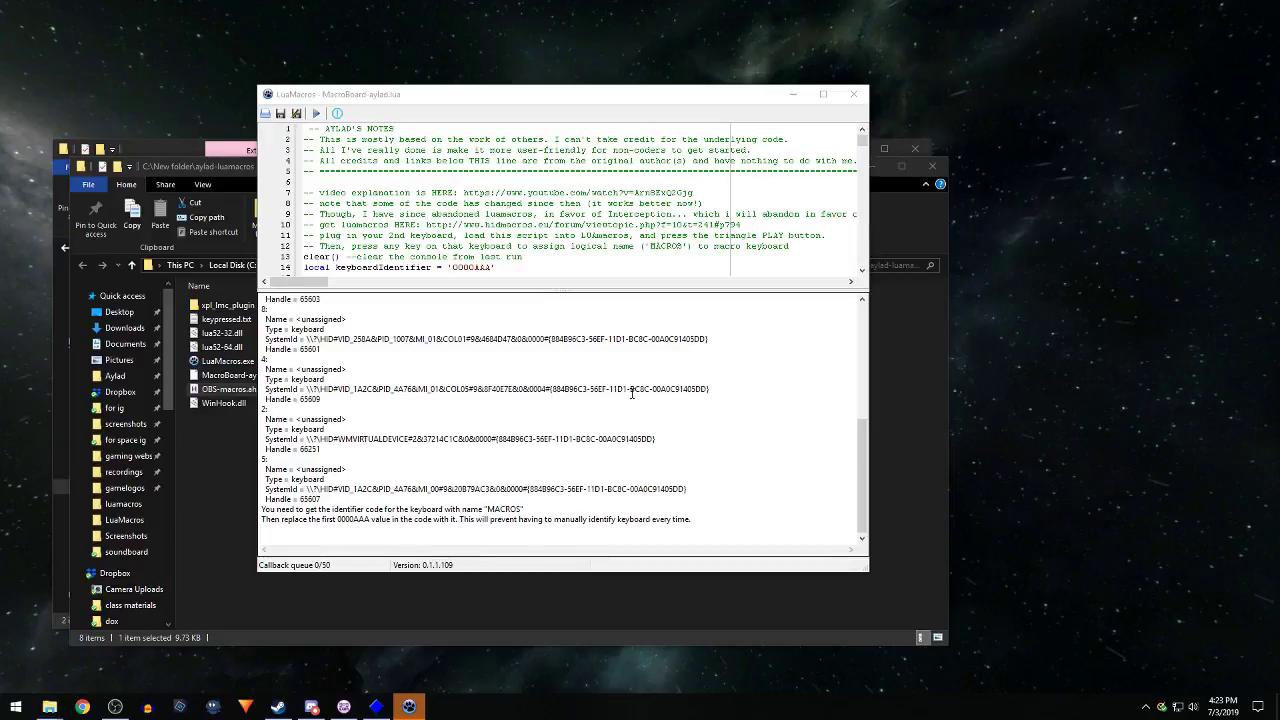
{"action": "left_click", "coordinate": [795, 95]}
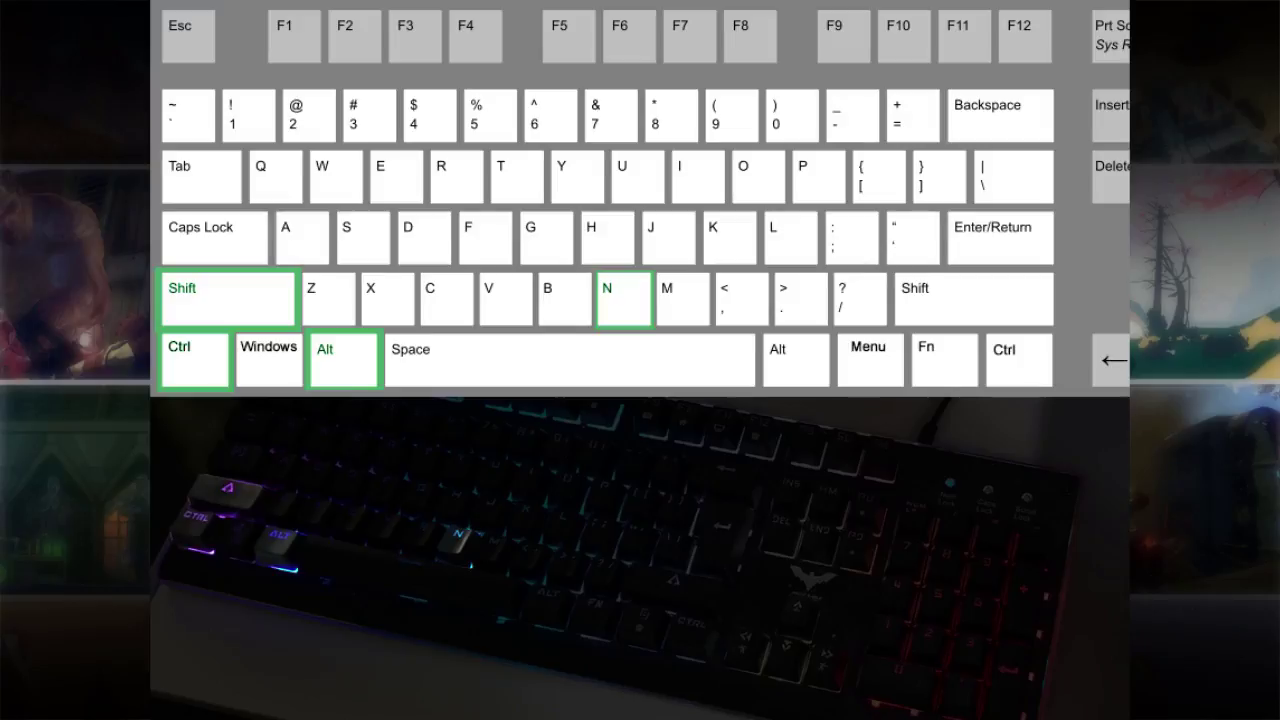
- Create a macro-keyboard hotkey binding described as "BRB Screen" with the combination Alt + Num 5, and finish adding hotkeys
{"action": "key", "text": "ctrl+alt+shift+n"}
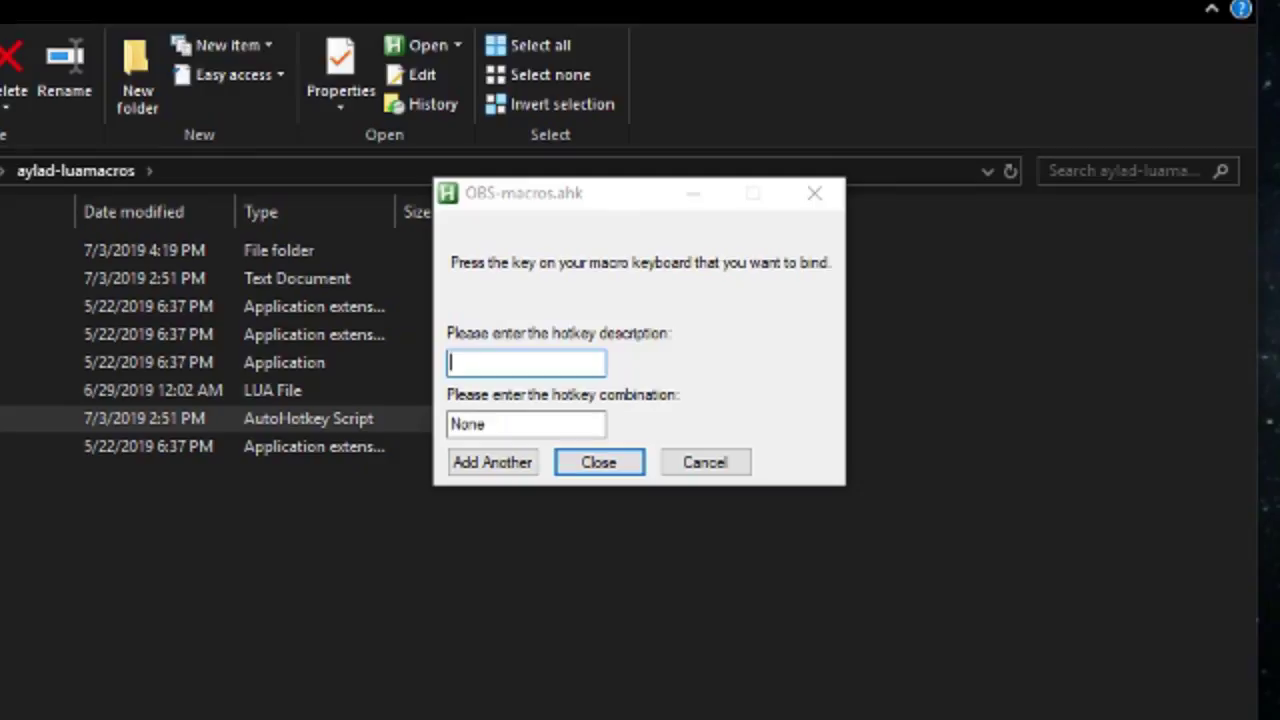
{"action": "left_click", "coordinate": [597, 292]}
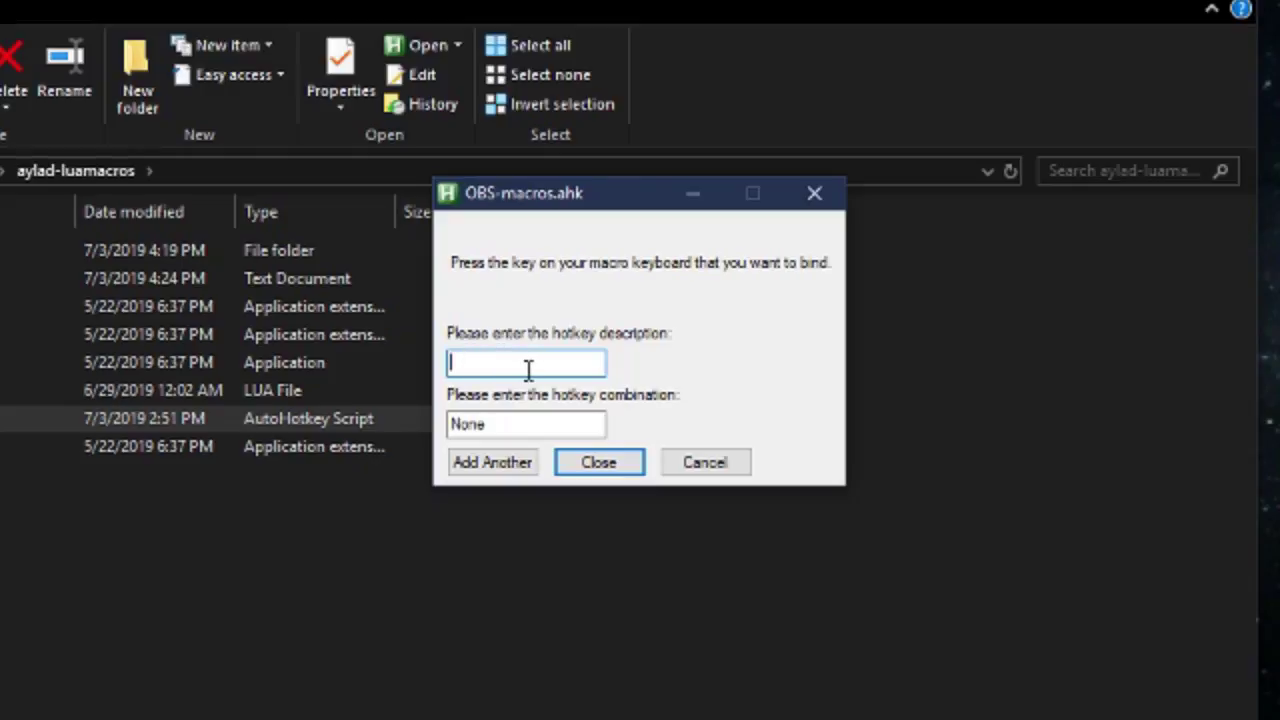
{"action": "type", "text": "BRBScreen"}
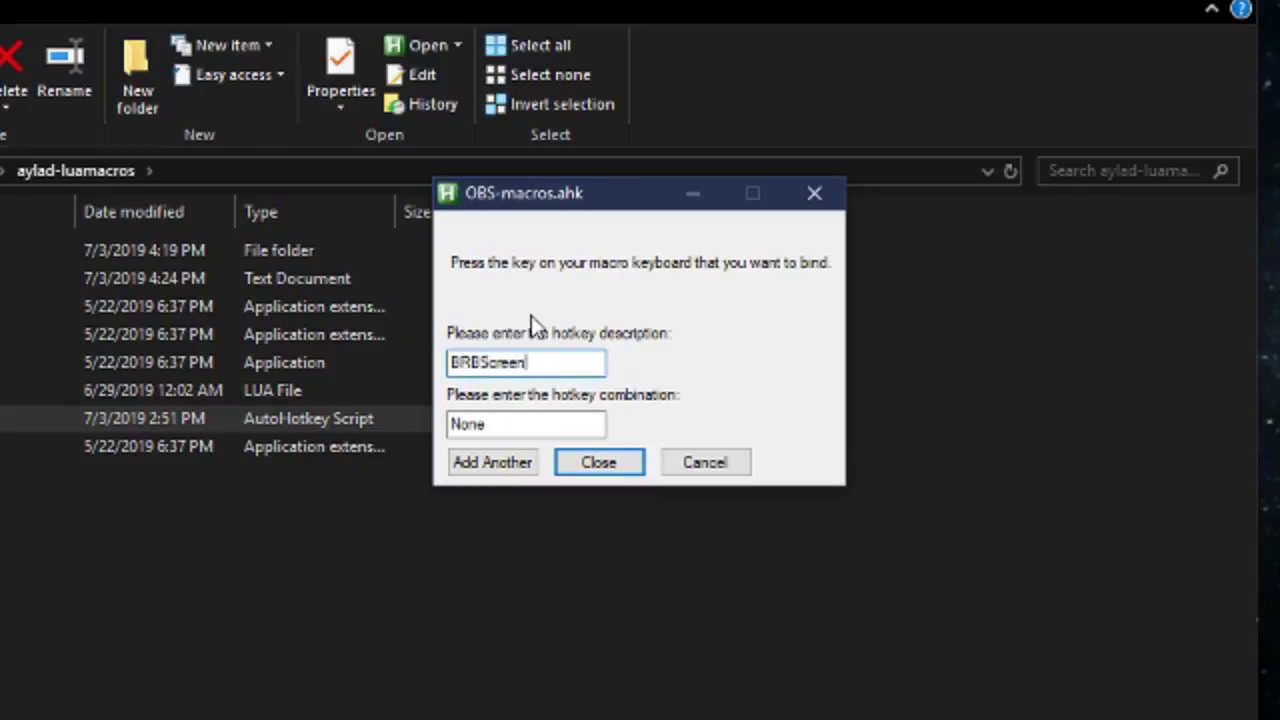
{"action": "left_click_drag", "start_coordinate": [568, 363], "coordinate": [440, 363]}
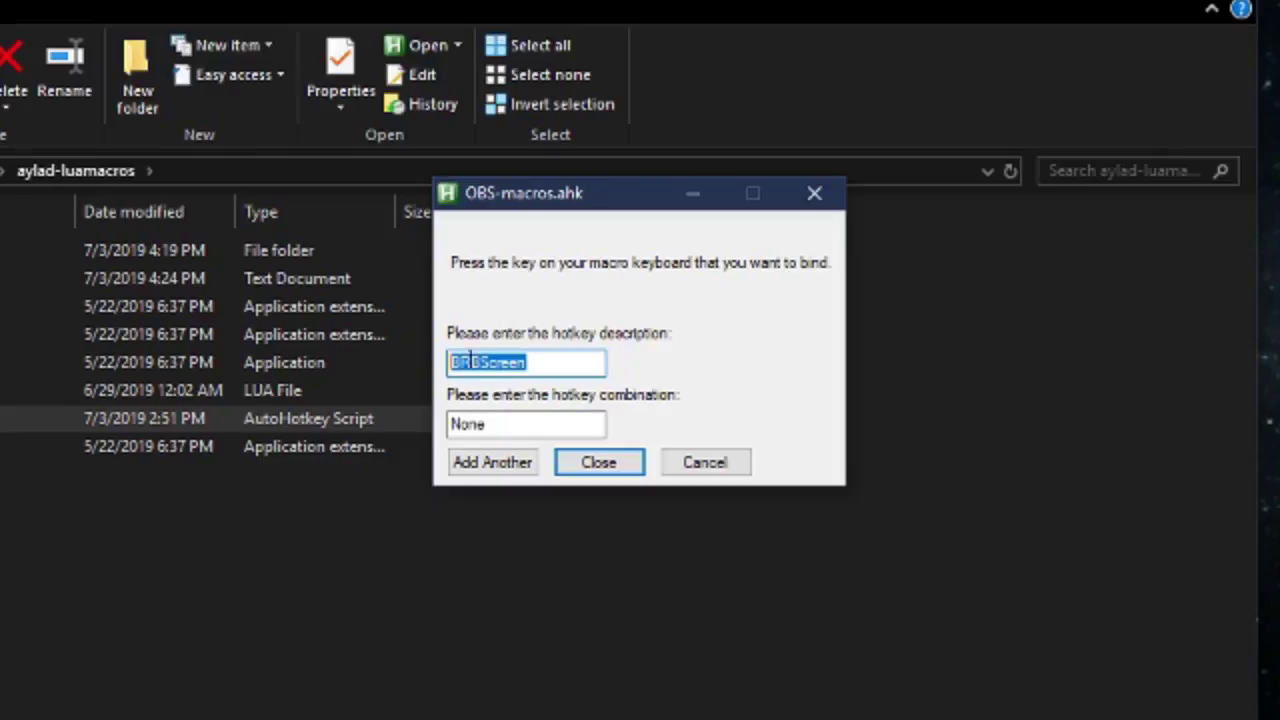
{"action": "left_click", "coordinate": [481, 363]}
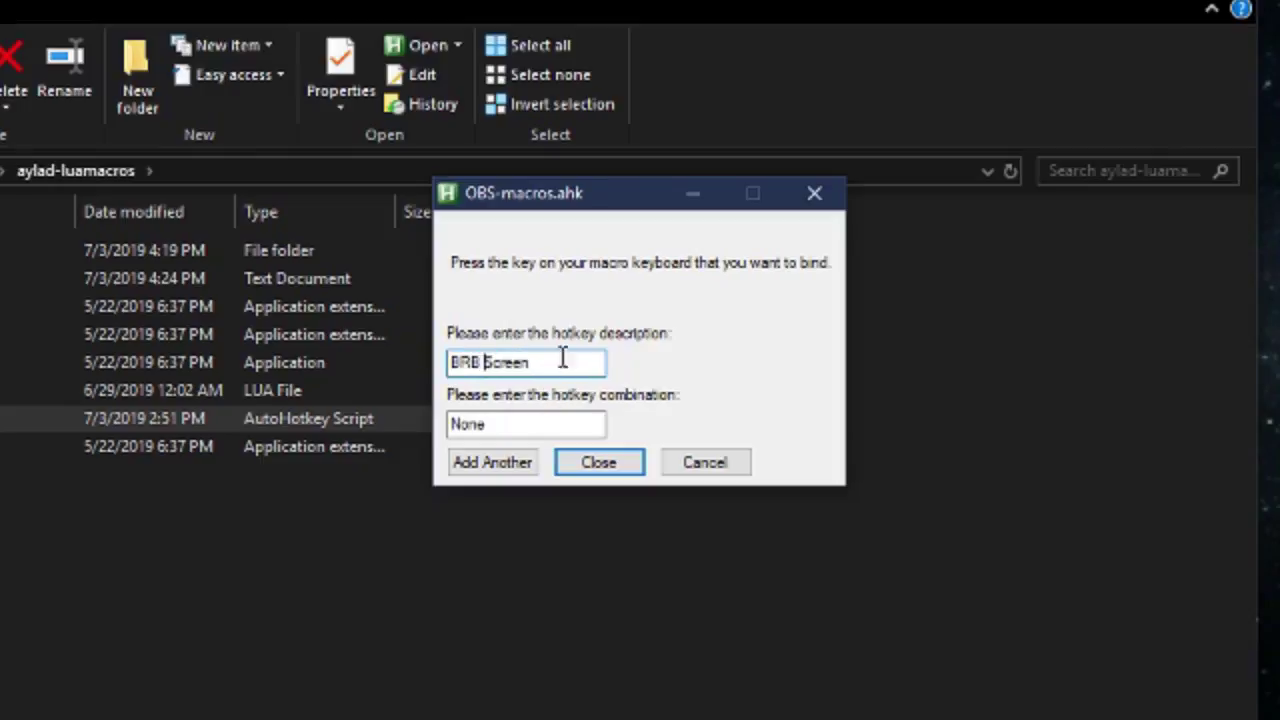
{"action": "left_click", "coordinate": [557, 366]}
{"action": "left_click", "coordinate": [519, 425]}
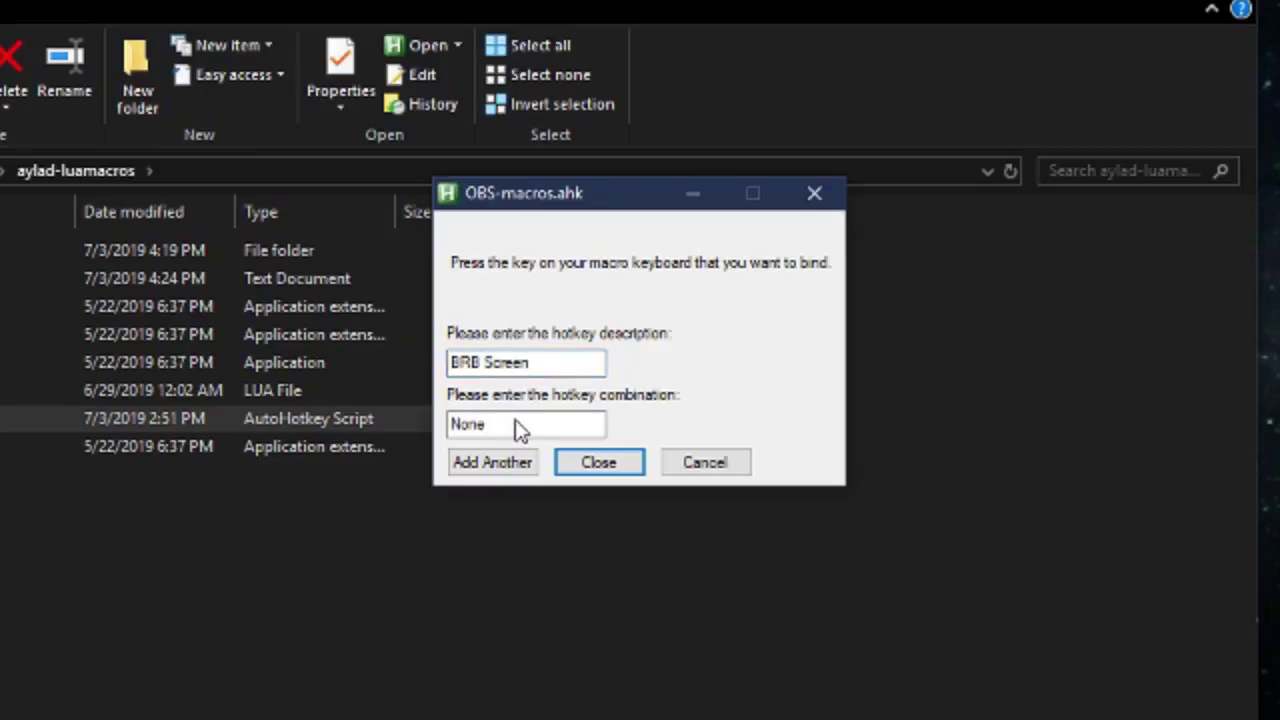
{"action": "key", "text": "alt"}
{"action": "key", "text": "alt+KP_1"}
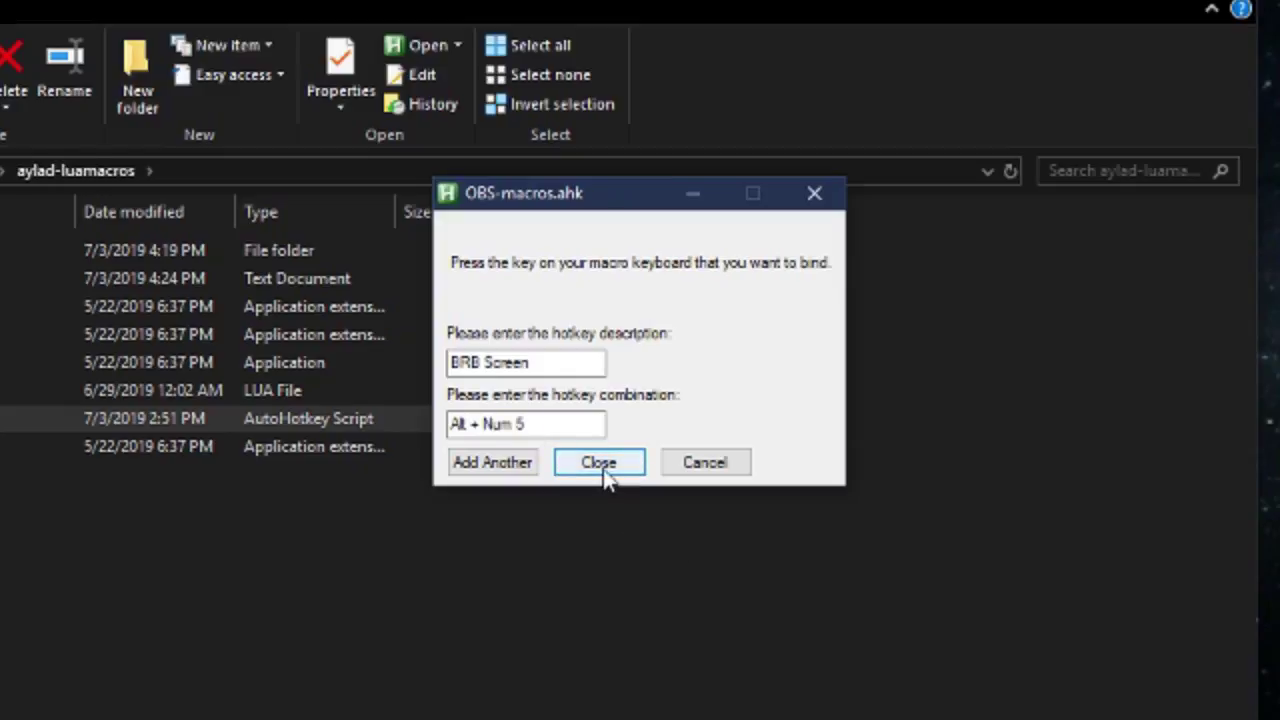
{"action": "left_click", "coordinate": [568, 469]}
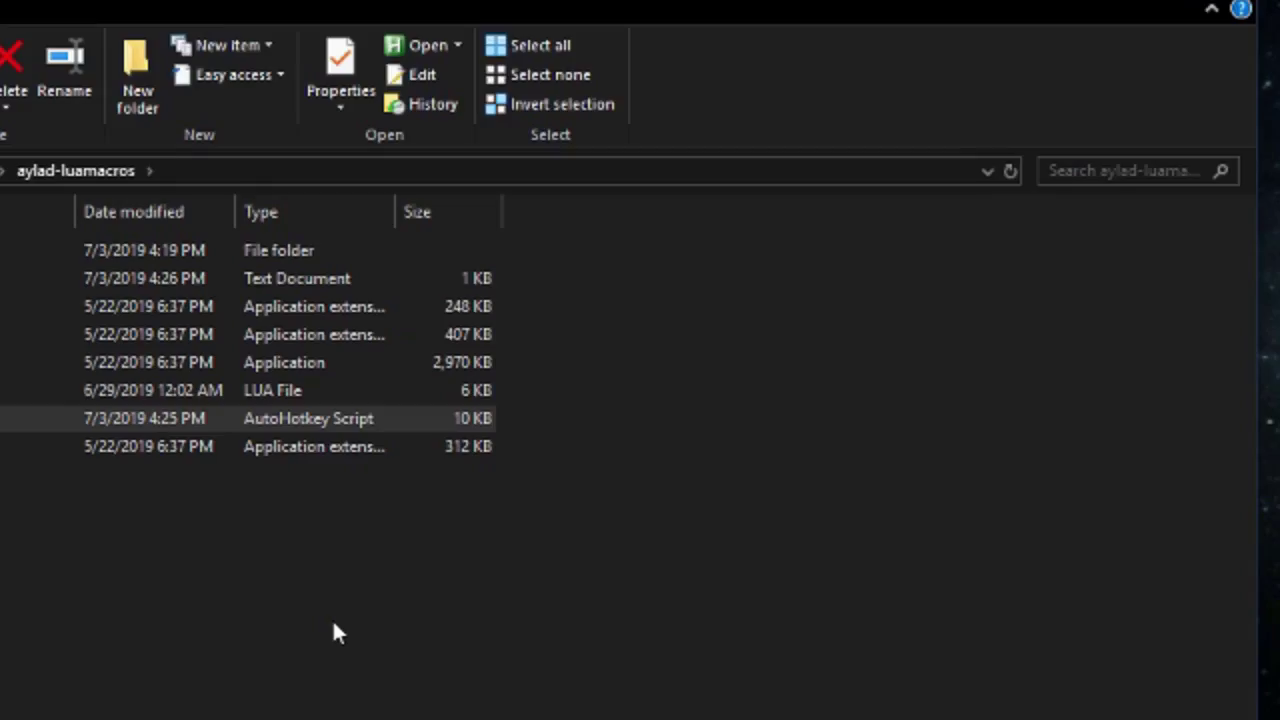
- Create a sound binding described as "Stay awhile and listen" using the stayawhileandlisten sound from the soundboard folder, and continue to another
{"action": "key", "text": "ctrl+shift+alt+s"}
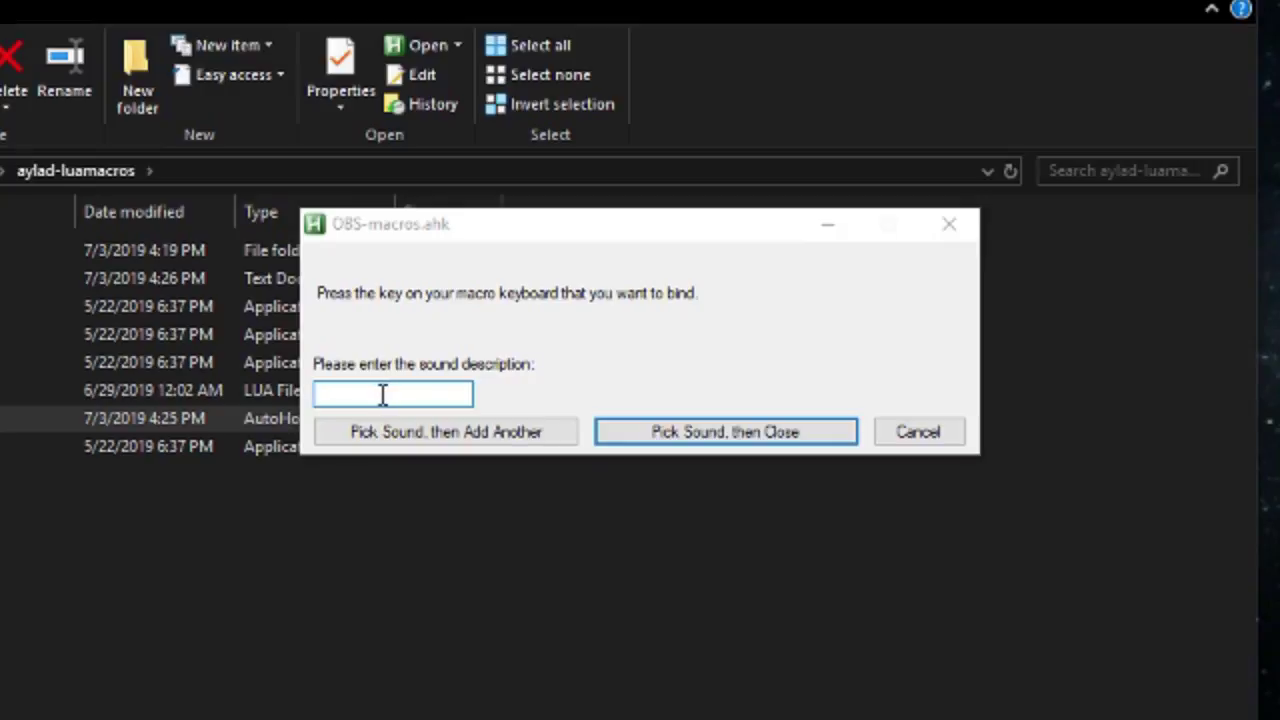
{"action": "type", "text": "Stay A"}
{"action": "type", "text": "while and "}
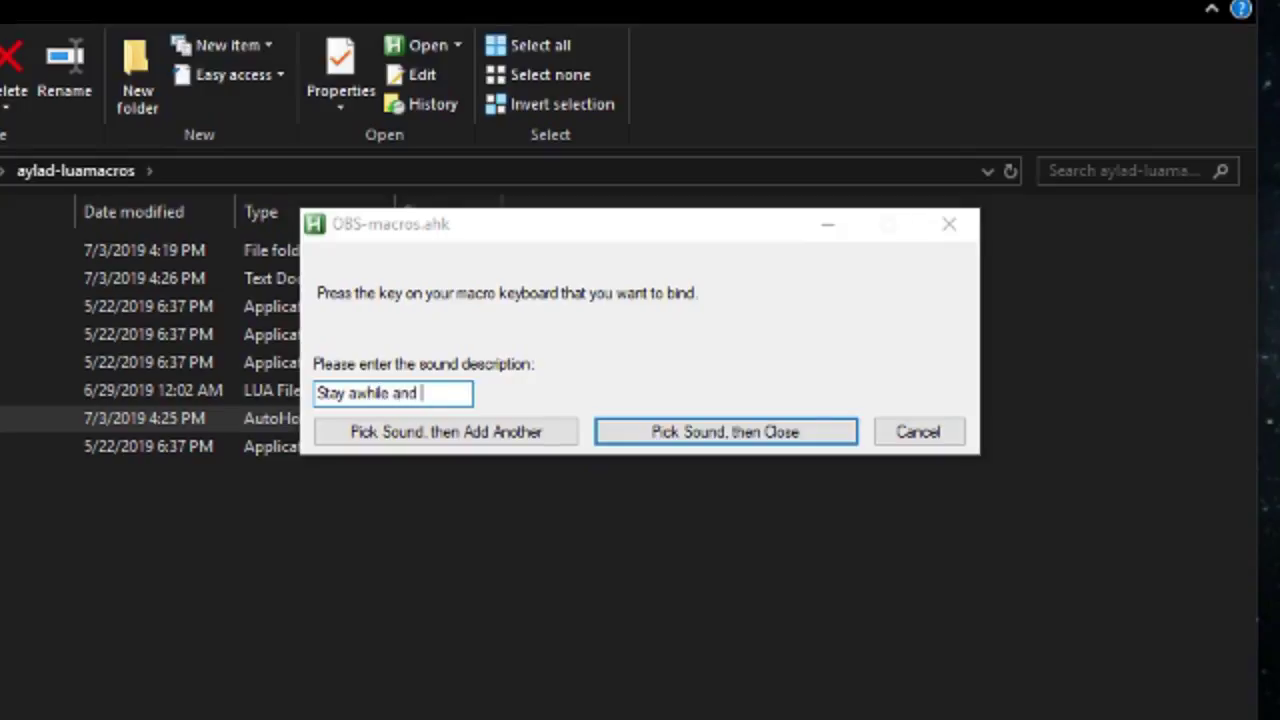
{"action": "type", "text": "laten"}
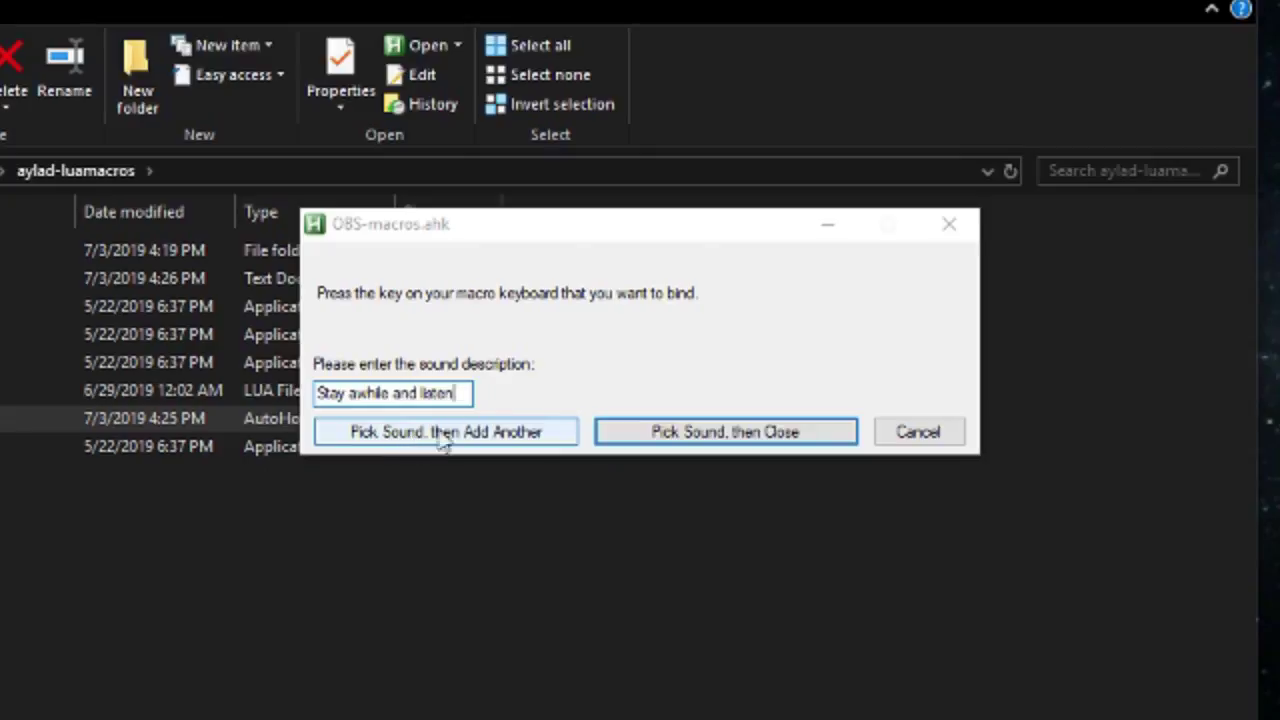
{"action": "left_click", "coordinate": [500, 432]}
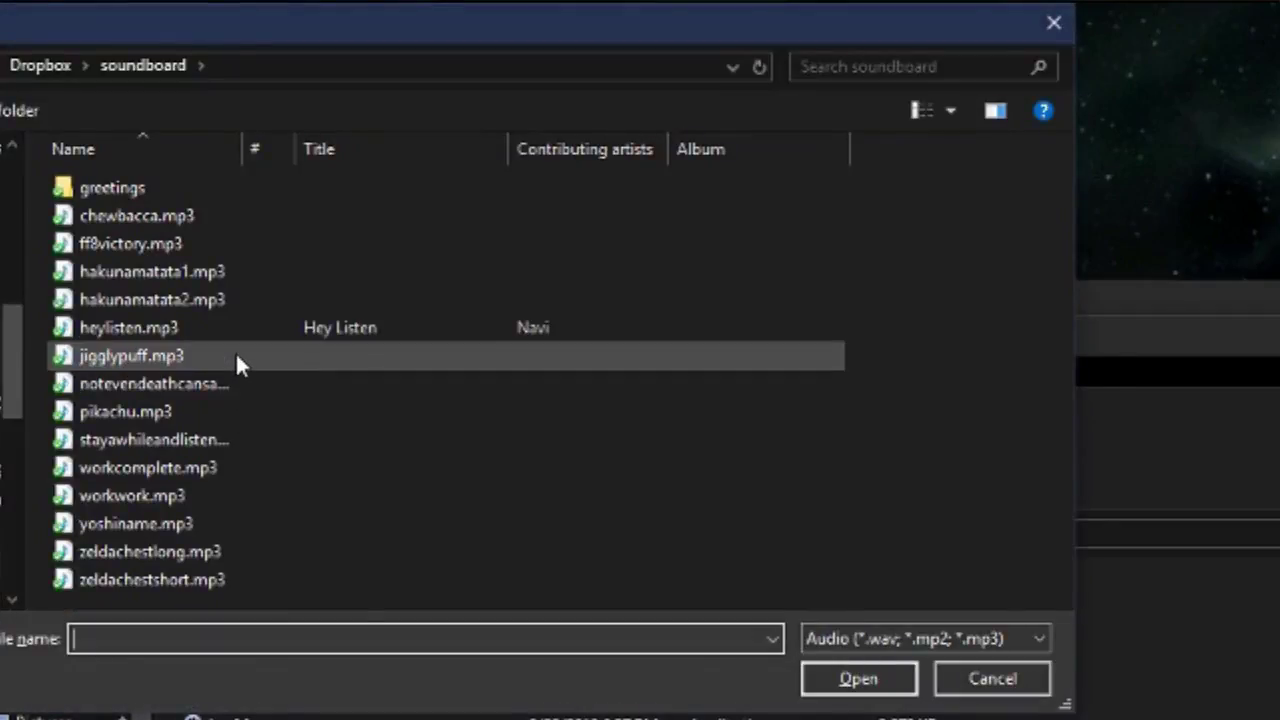
{"action": "double_click", "coordinate": [176, 436]}
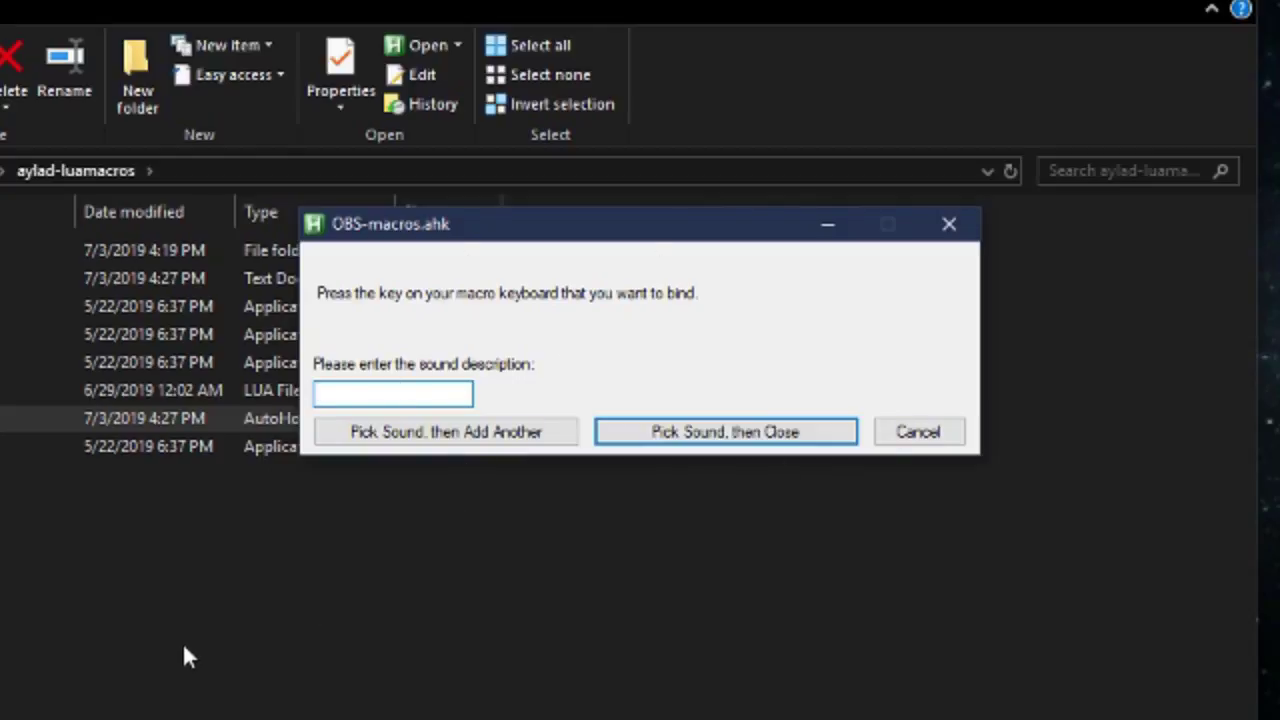
- Add a second sound binding described as "Pikachu" and finish adding sounds
{"action": "type", "text": "Pikachu"}
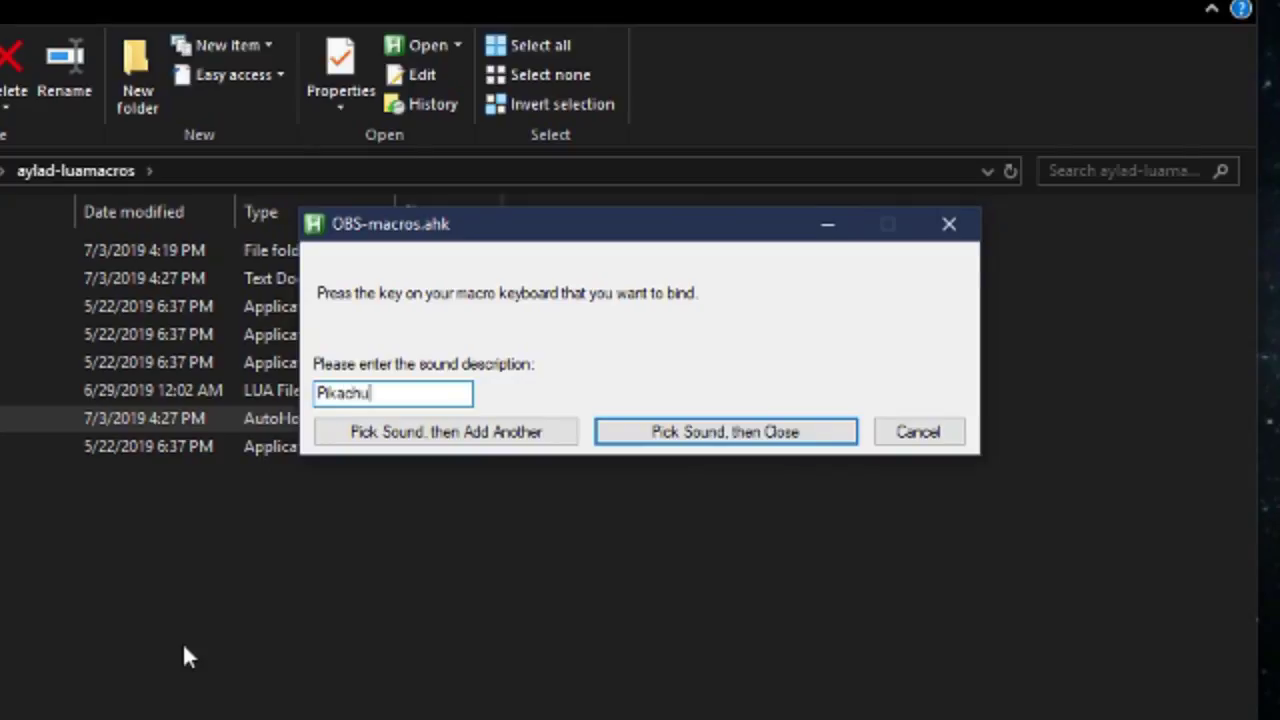
{"action": "left_click", "coordinate": [690, 436]}
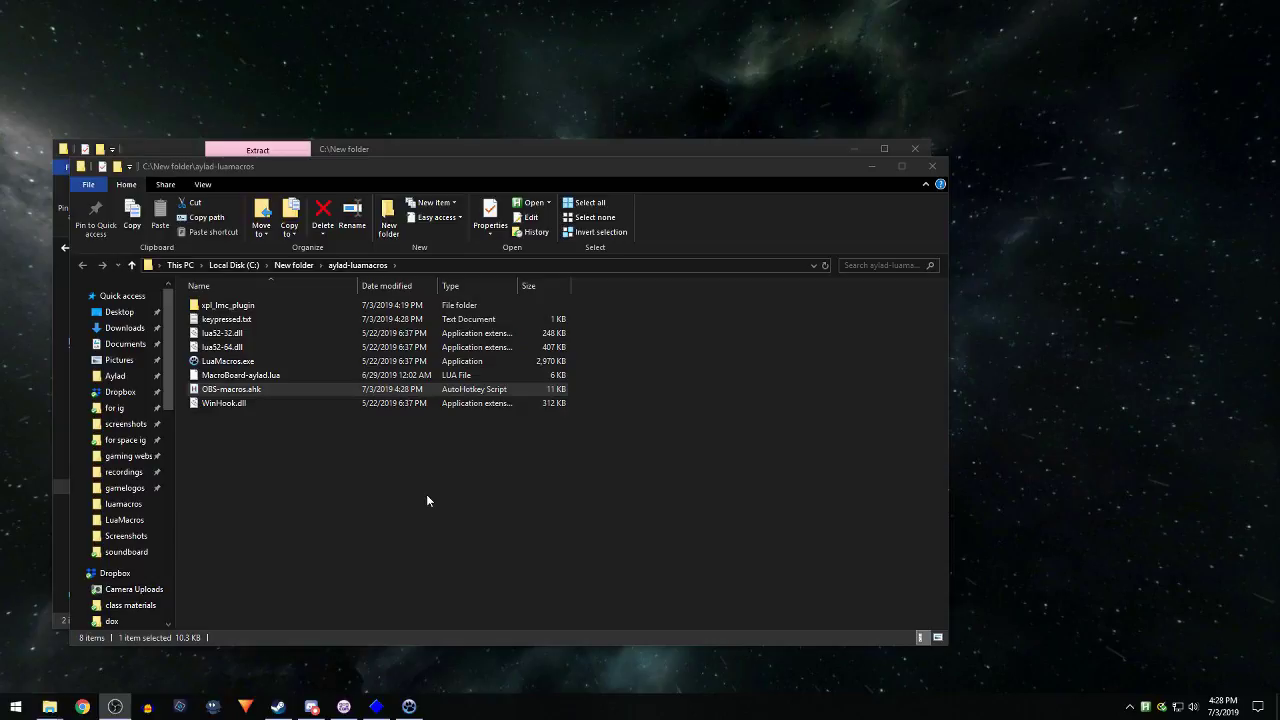
{"action": "left_click", "coordinate": [426, 494]}
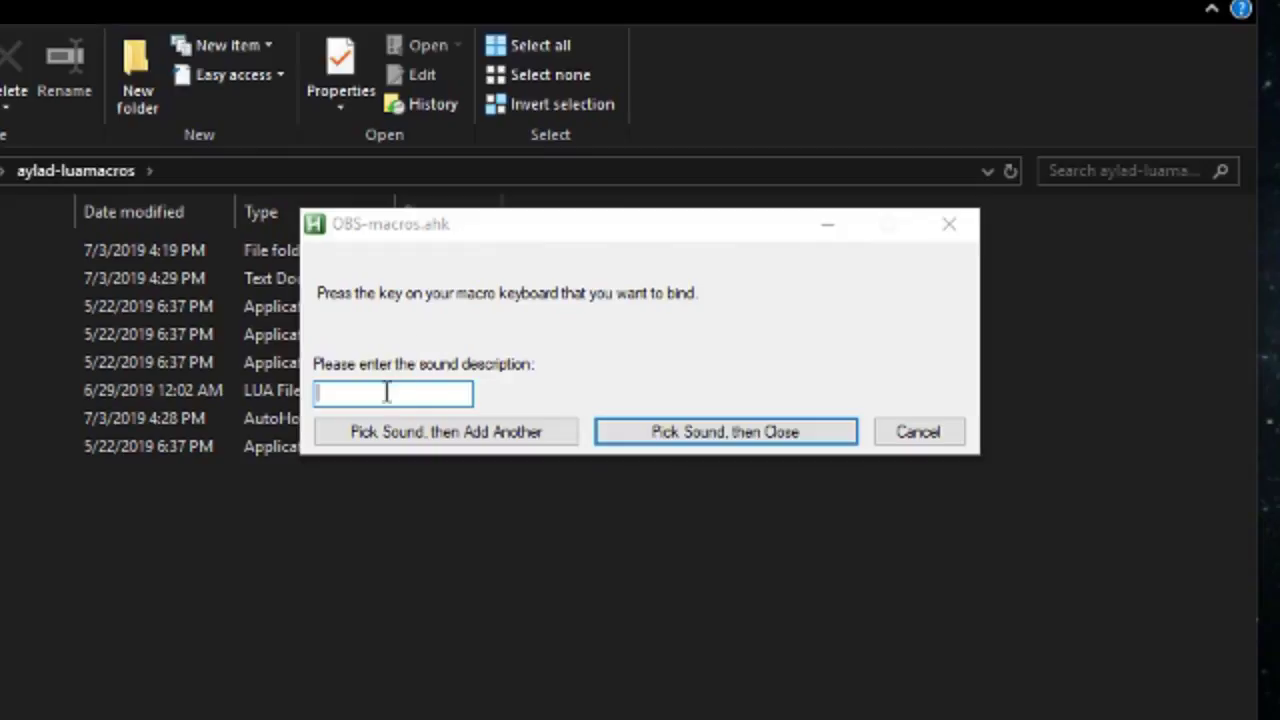
- Create a sound binding described as "Diablo taunt" using the notevendeathcansa… sound file, and finish adding sounds
{"action": "type", "text": "Diablo taunt"}
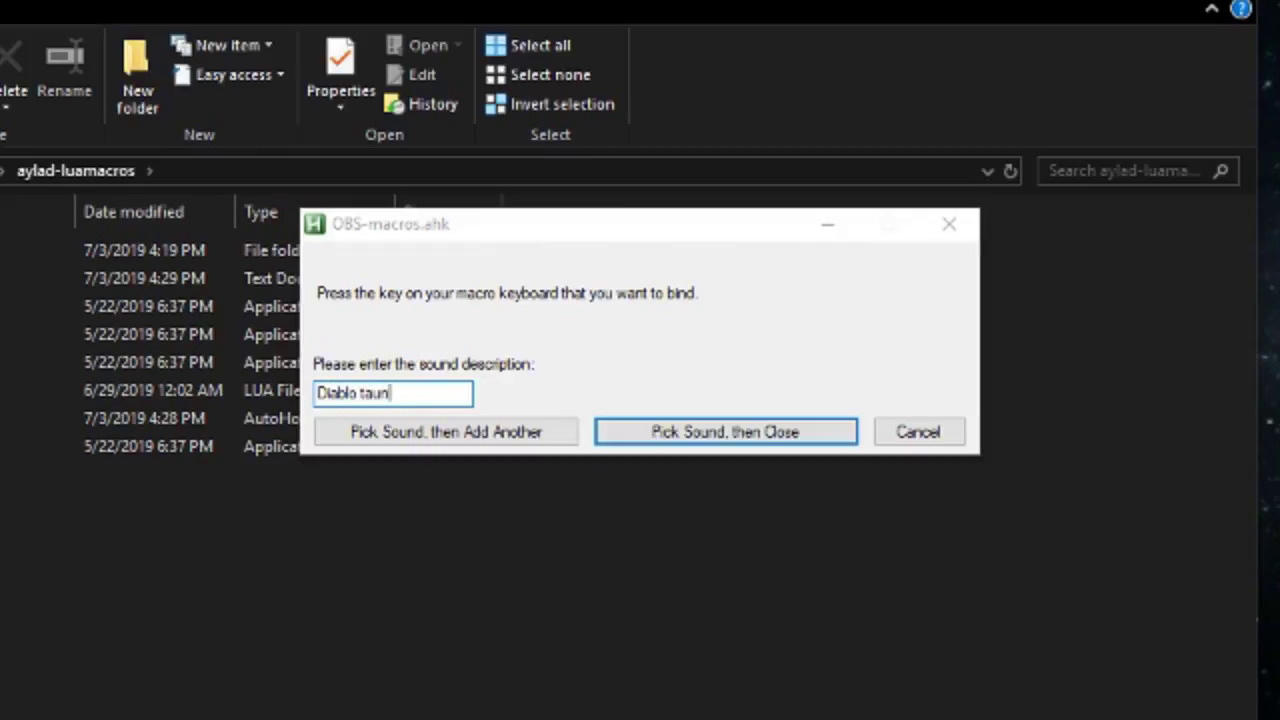
{"action": "left_click", "coordinate": [838, 440]}
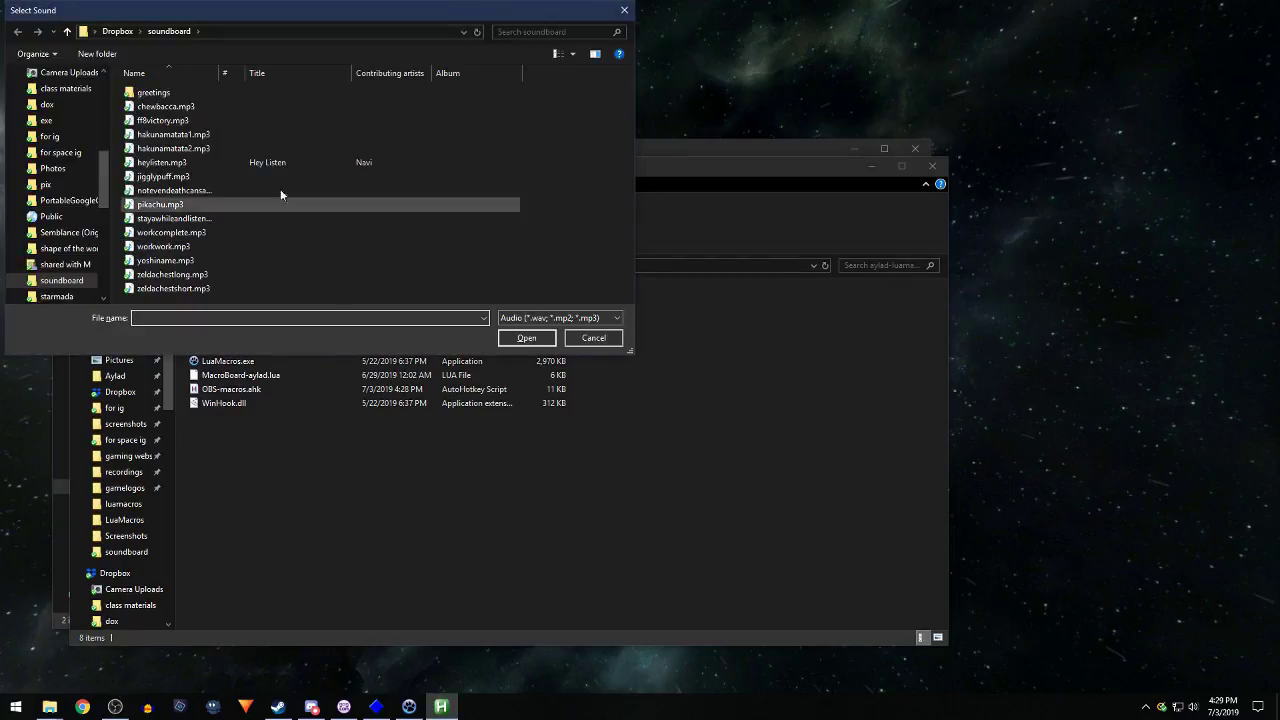
{"action": "double_click", "coordinate": [209, 190]}
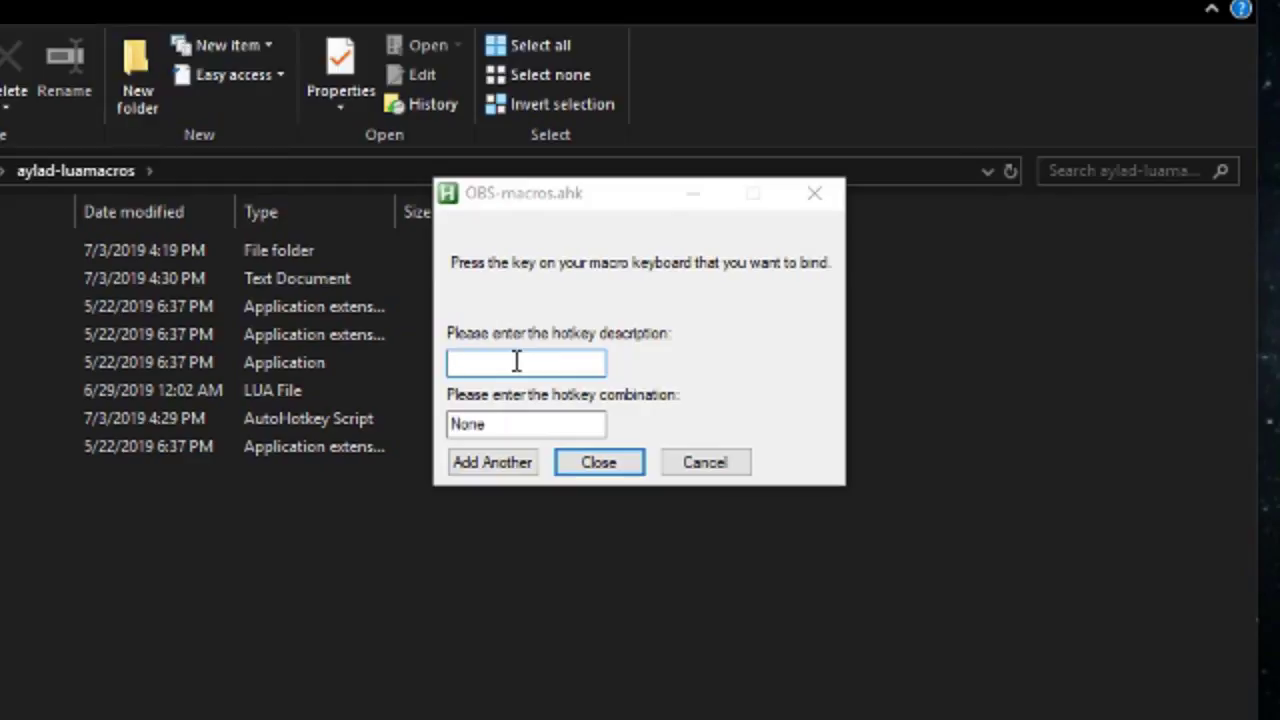
- Create a hotkey binding described as "Thanks for watching" with the combination Alt + Num 1, and continue to another
{"action": "type", "text": "Thanks fo"}
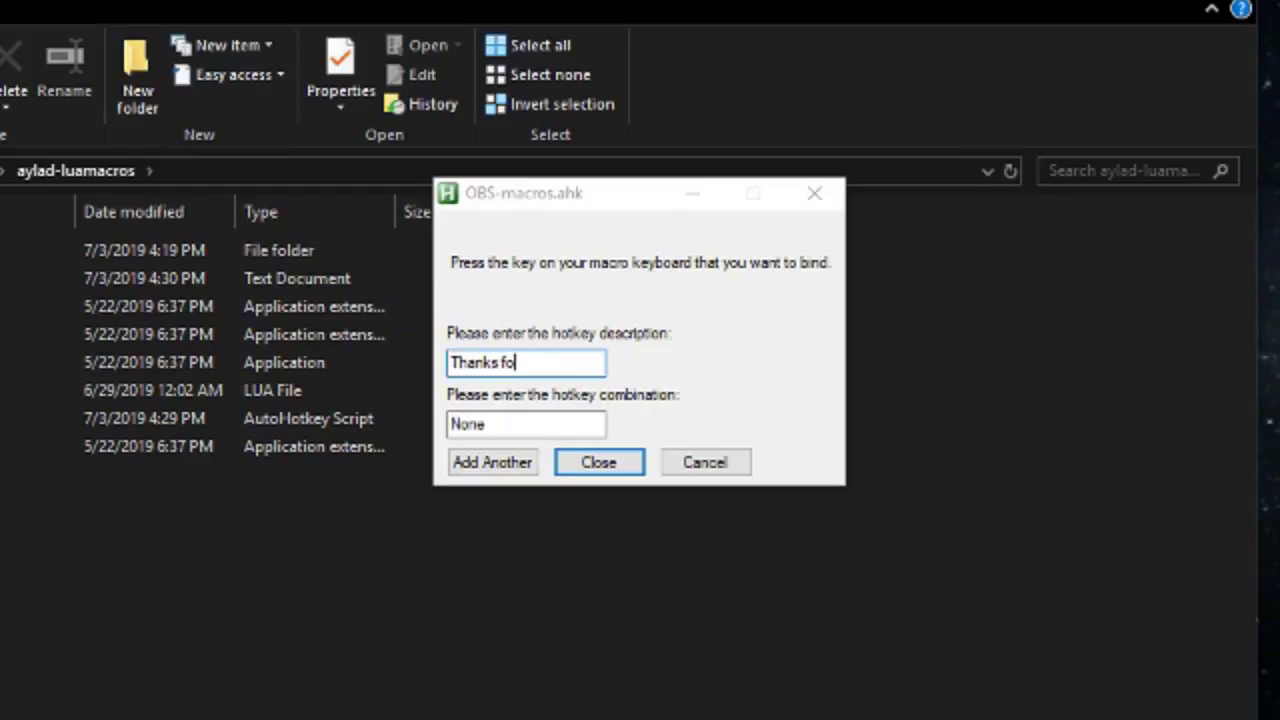
{"action": "type", "text": "r watching"}
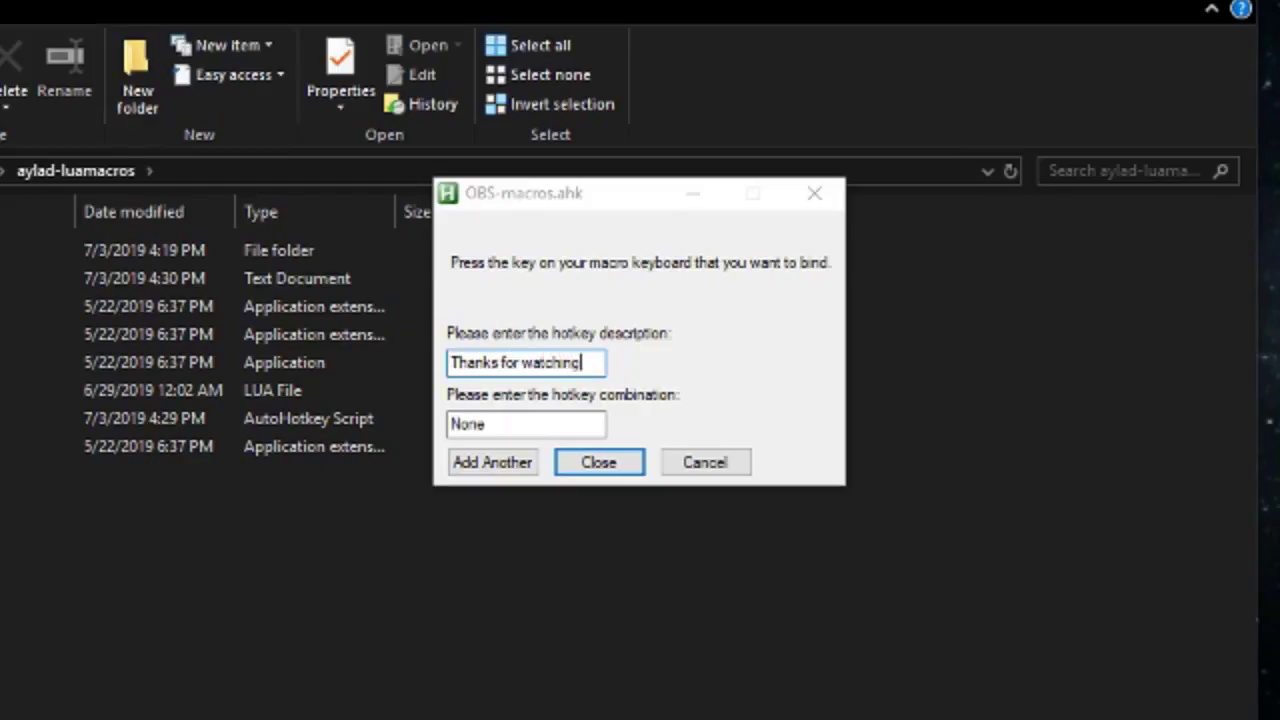
{"action": "left_click", "coordinate": [541, 428]}
{"action": "key", "text": "alt"}
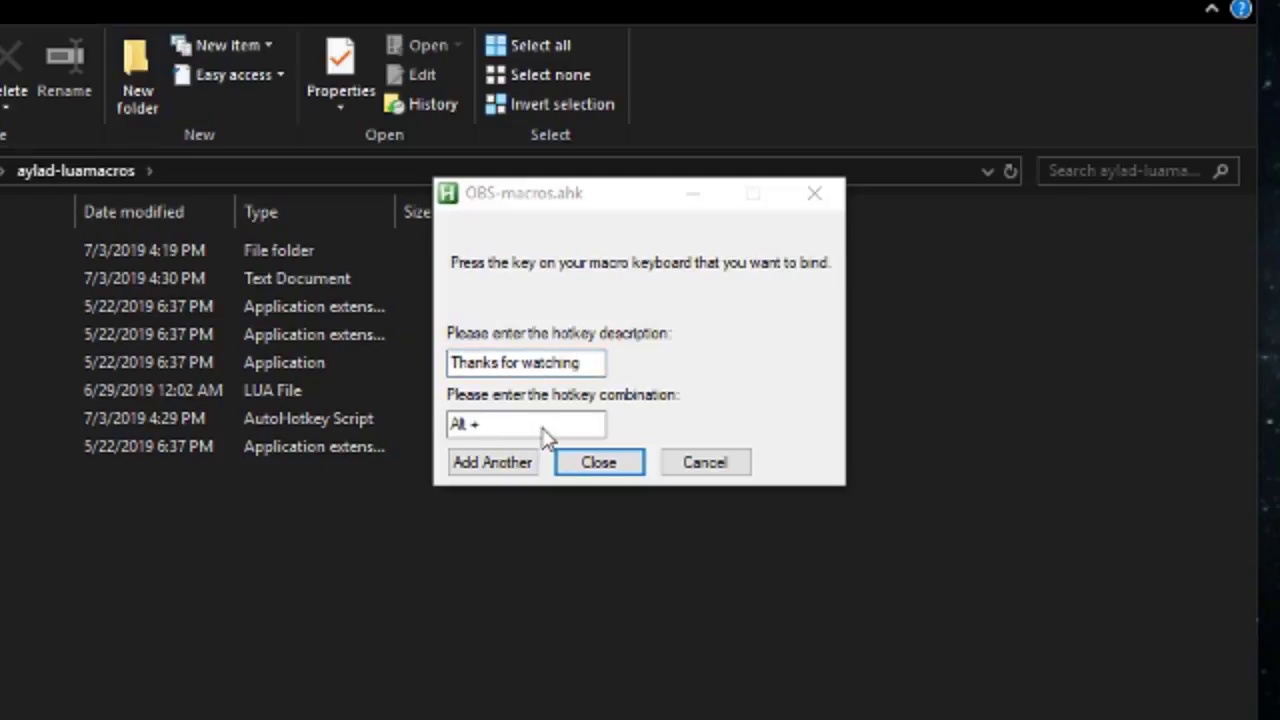
{"action": "key", "text": "alt+KP_1"}
{"action": "left_click", "coordinate": [497, 468]}
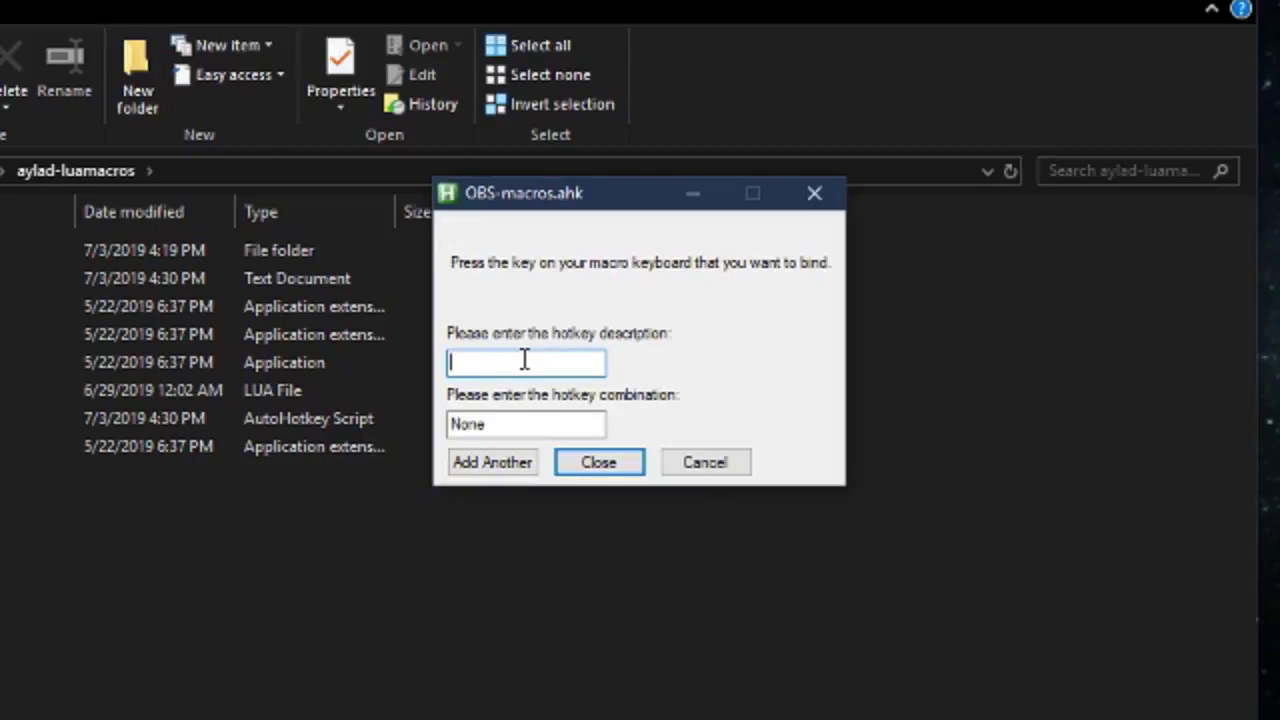
- Create a hotkey binding described as "Starting soon" with the combination Alt + Num 7, and finish adding hotkeys
{"action": "type", "text": "Starting soon"}
{"action": "left_click", "coordinate": [517, 428]}
{"action": "key", "text": "alt+KP_7"}
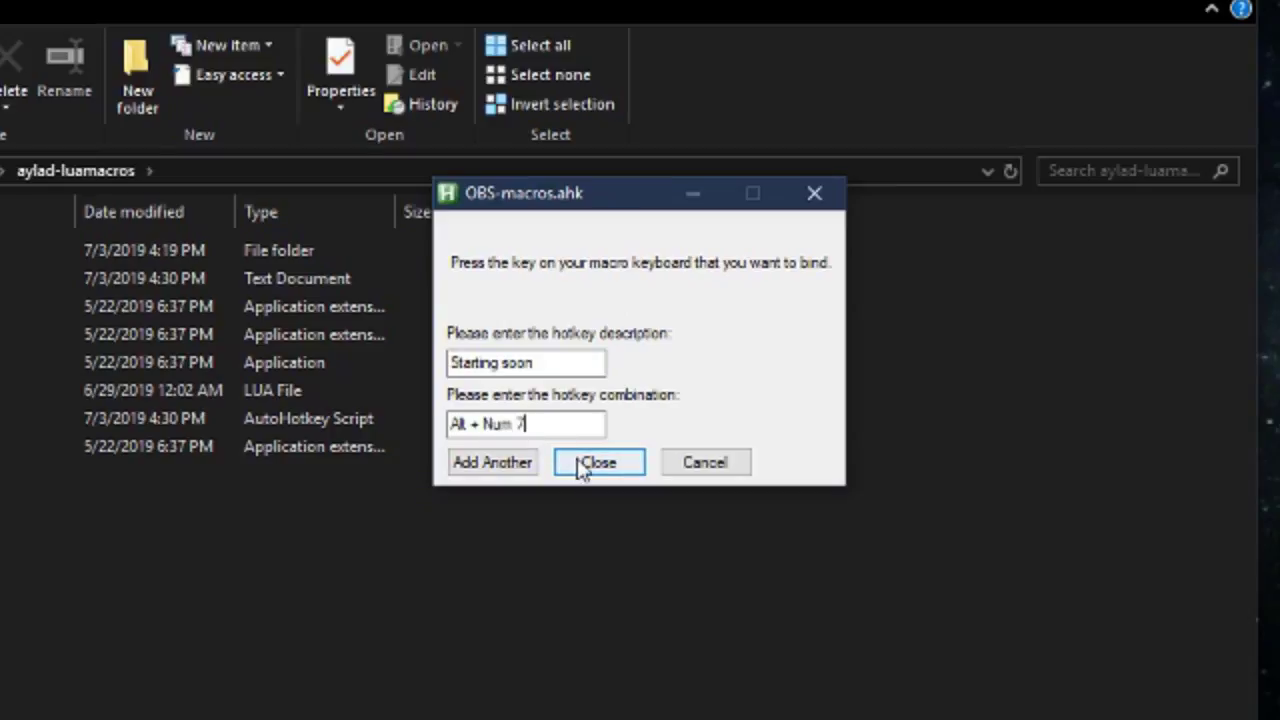
{"action": "left_click", "coordinate": [598, 463]}
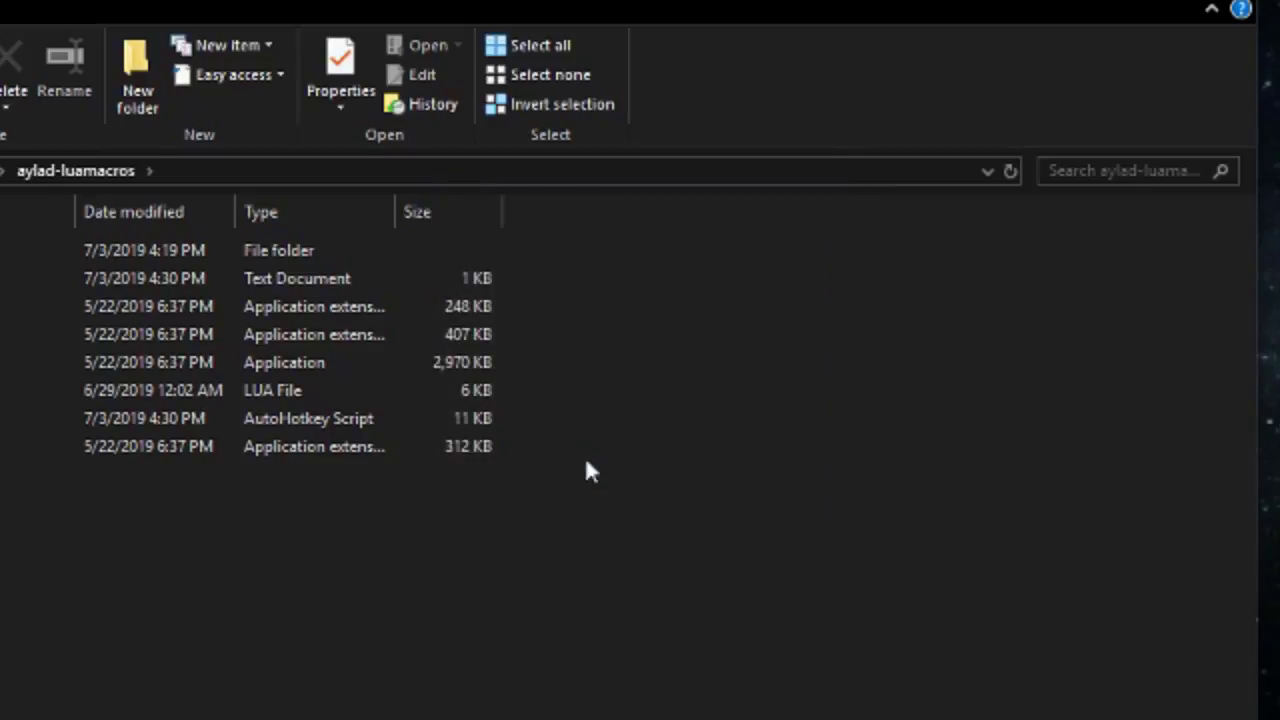